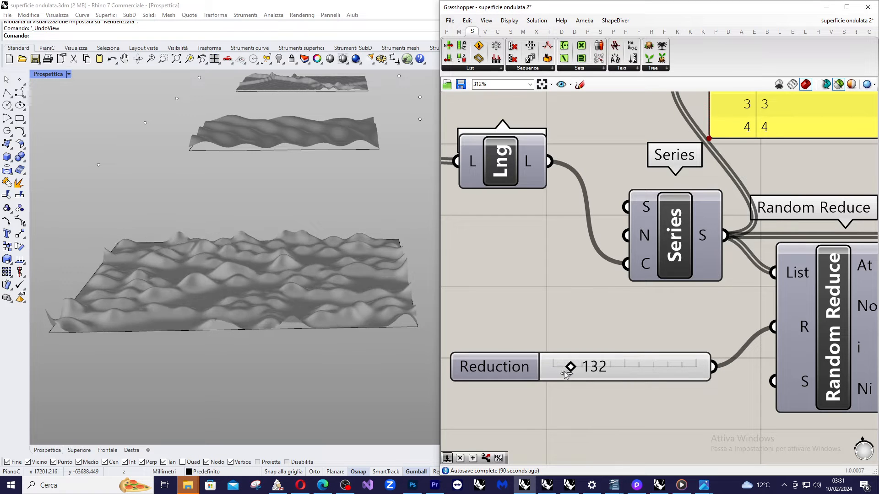
Select the Curve and Boundary Surfaces components in turn to preview the base rectangle and the surface built from it
{"action": "right_click_drag", "start_coordinate": [238, 193], "coordinate": [240, 235]}
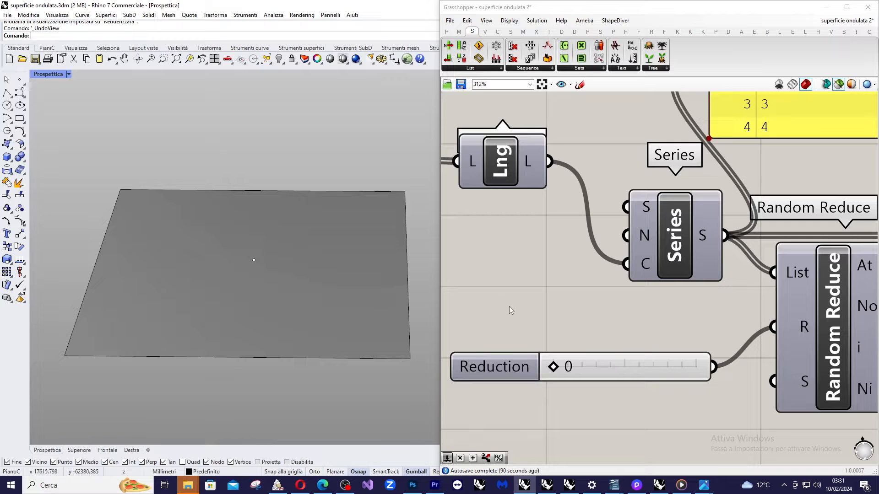
{"action": "scroll", "coordinate": [532, 170], "scroll_direction": "down", "scroll_amount": 7}
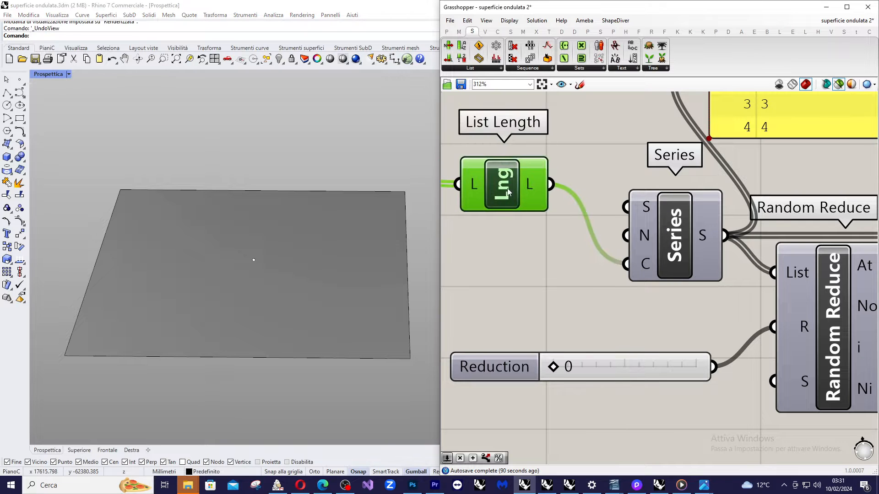
{"action": "scroll", "coordinate": [669, 257], "scroll_direction": "down", "scroll_amount": 1}
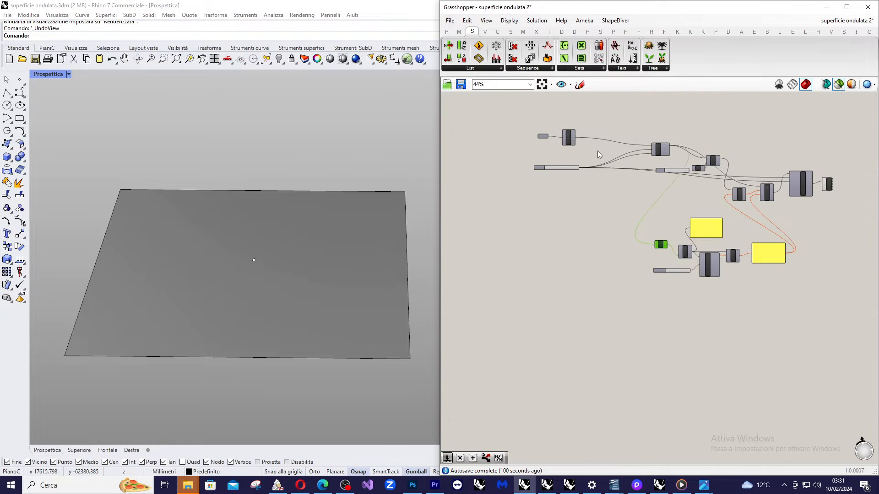
{"action": "scroll", "coordinate": [545, 137], "scroll_direction": "up", "scroll_amount": 8}
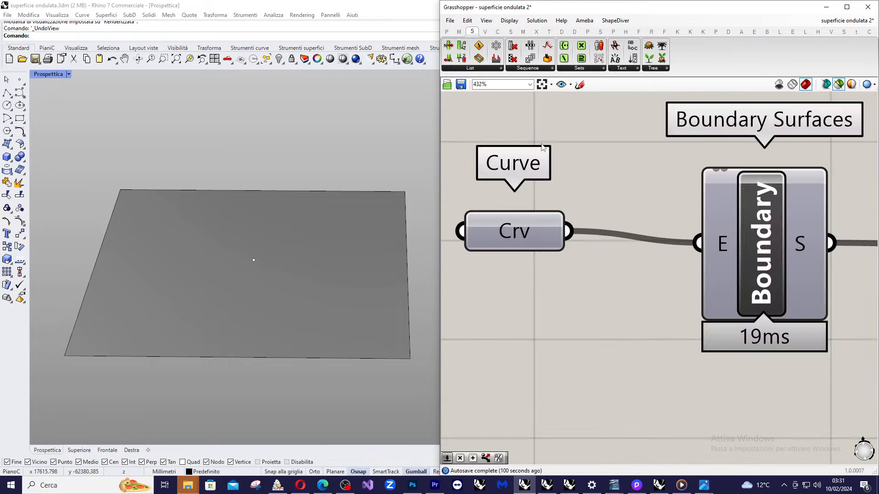
{"action": "scroll", "coordinate": [550, 157], "scroll_direction": "down", "scroll_amount": 1}
{"action": "left_click", "coordinate": [541, 190]}
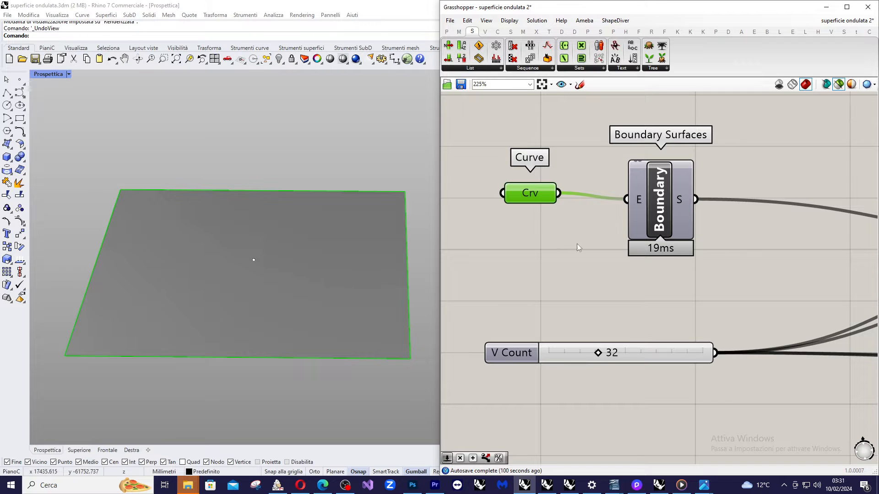
{"action": "left_click", "coordinate": [651, 215]}
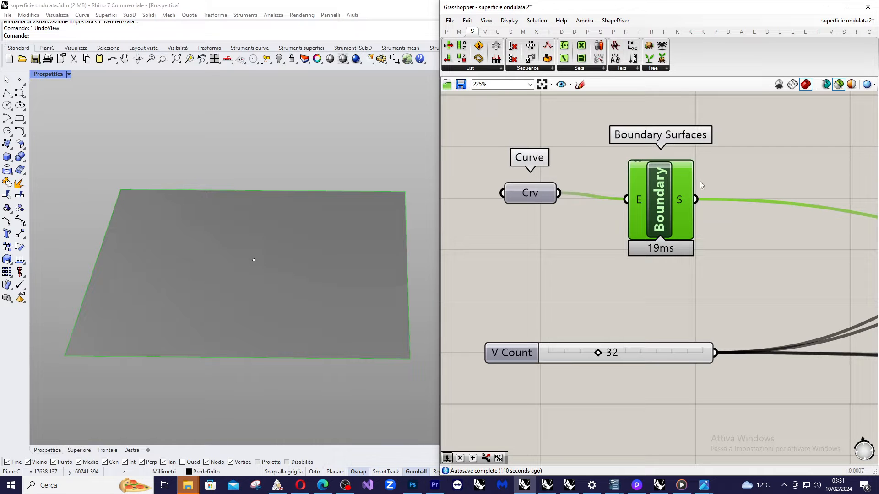
{"action": "right_click_drag", "start_coordinate": [659, 224], "coordinate": [607, 238]}
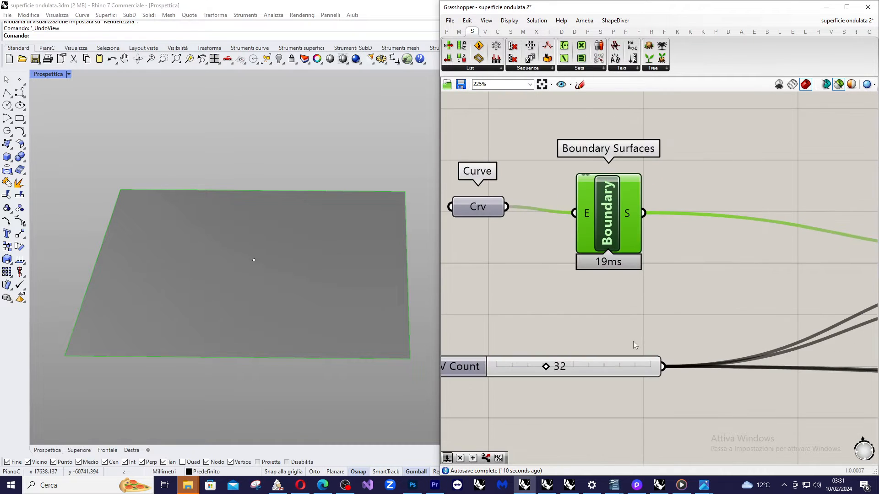
Select the V Count slider and the Divide Surface component to trace their connection and preview the division points
{"action": "left_click", "coordinate": [661, 371]}
{"action": "scroll", "coordinate": [500, 281], "scroll_direction": "down", "scroll_amount": 5}
{"action": "scroll", "coordinate": [705, 282], "scroll_direction": "up", "scroll_amount": 3}
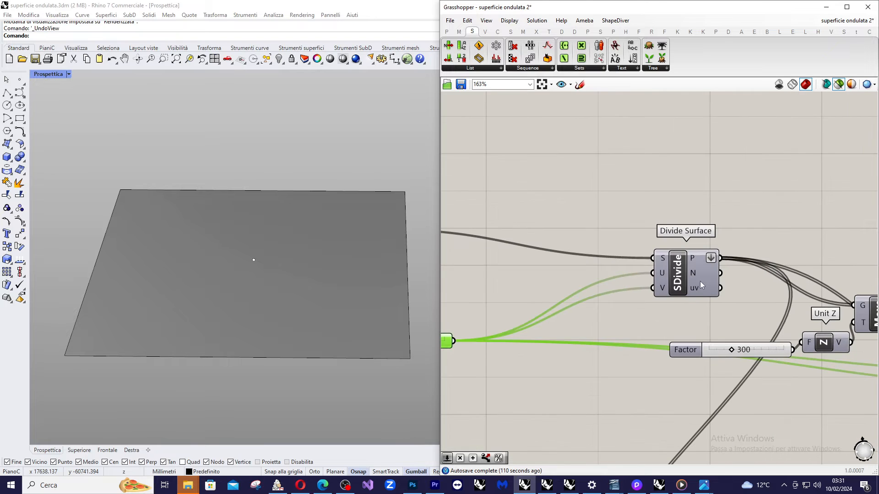
{"action": "left_click", "coordinate": [682, 277]}
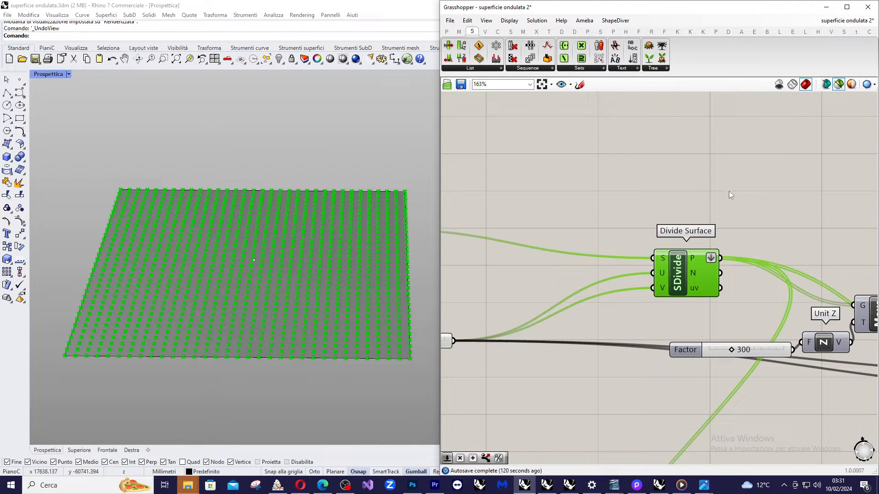
Move the V Count slider closer to the Divide Surface component and inspect the component's inputs and P output
{"action": "scroll", "coordinate": [736, 216], "scroll_direction": "down", "scroll_amount": 3}
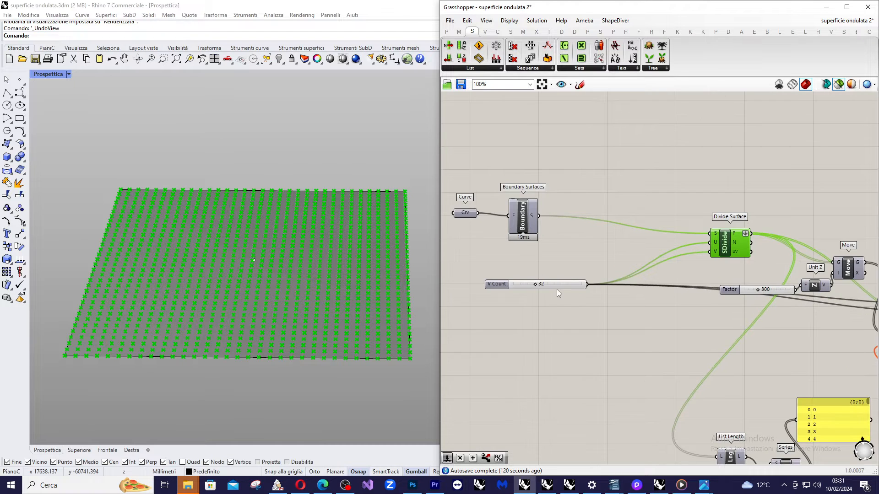
{"action": "left_click_drag", "start_coordinate": [557, 290], "coordinate": [623, 287]}
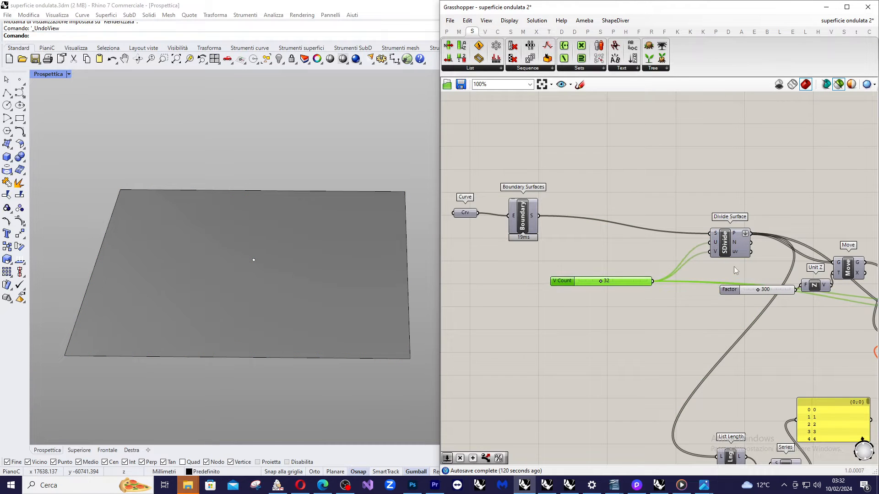
{"action": "scroll", "coordinate": [734, 267], "scroll_direction": "up", "scroll_amount": 1}
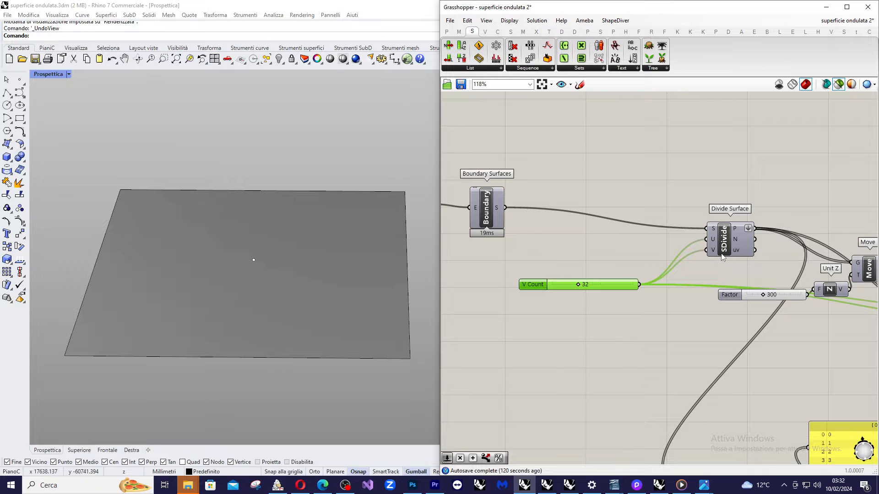
{"action": "scroll", "coordinate": [828, 231], "scroll_direction": "up", "scroll_amount": 2}
{"action": "scroll", "coordinate": [828, 230], "scroll_direction": "up", "scroll_amount": 1}
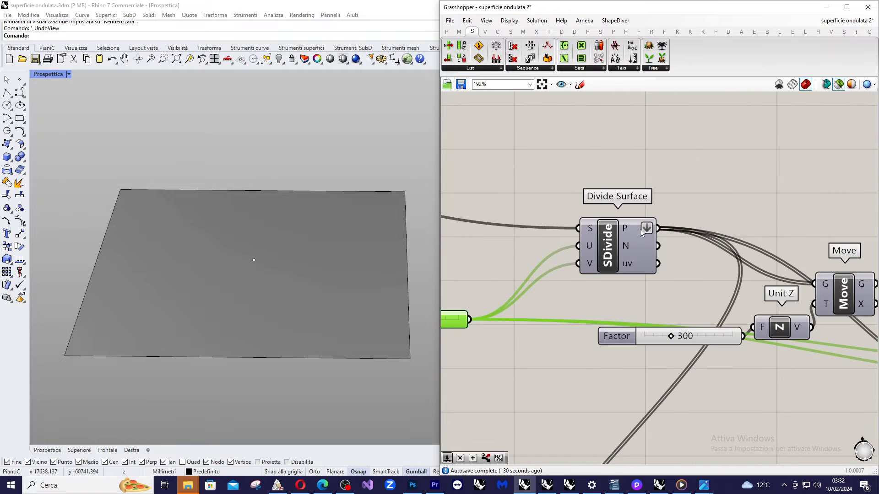
{"action": "scroll", "coordinate": [631, 215], "scroll_direction": "down", "scroll_amount": 3}
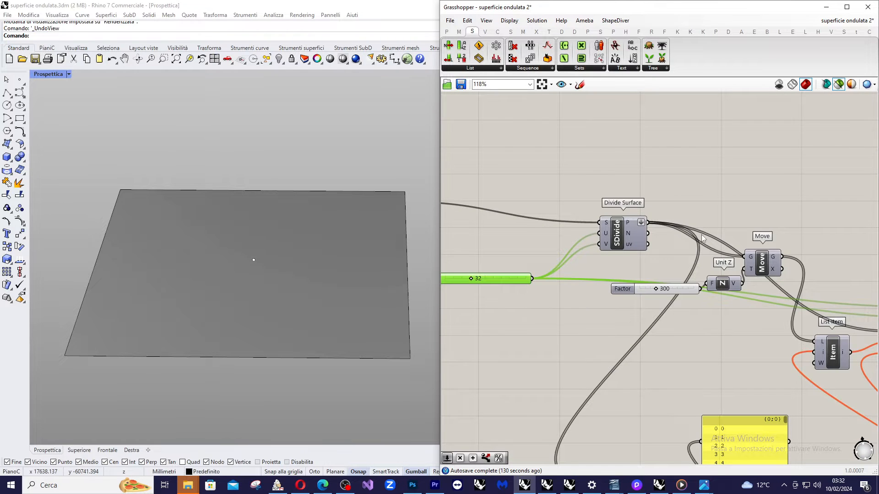
Shift the Factor slider and Unit Z component together slightly closer to the Move component
{"action": "scroll", "coordinate": [702, 238], "scroll_direction": "up", "scroll_amount": 1}
{"action": "left_click", "coordinate": [777, 229]}
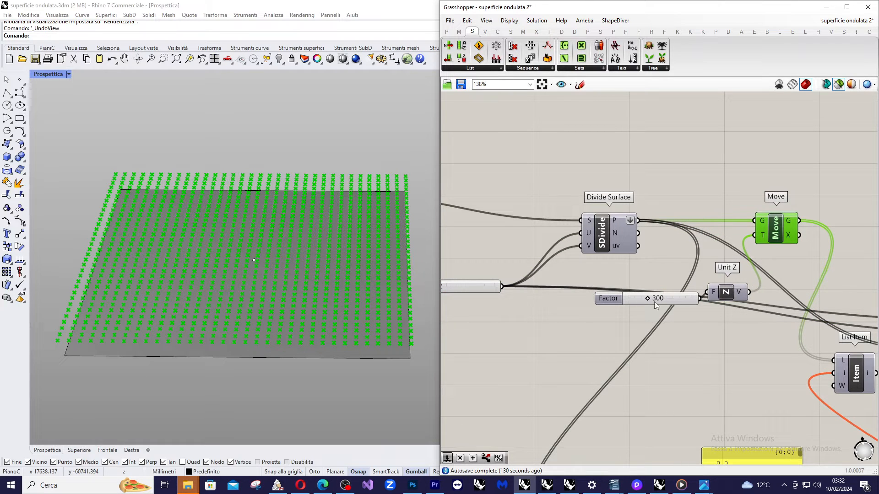
{"action": "left_click_drag", "start_coordinate": [739, 265], "coordinate": [664, 316]}
{"action": "left_click_drag", "start_coordinate": [727, 296], "coordinate": [742, 283]}
{"action": "left_click", "coordinate": [747, 295]}
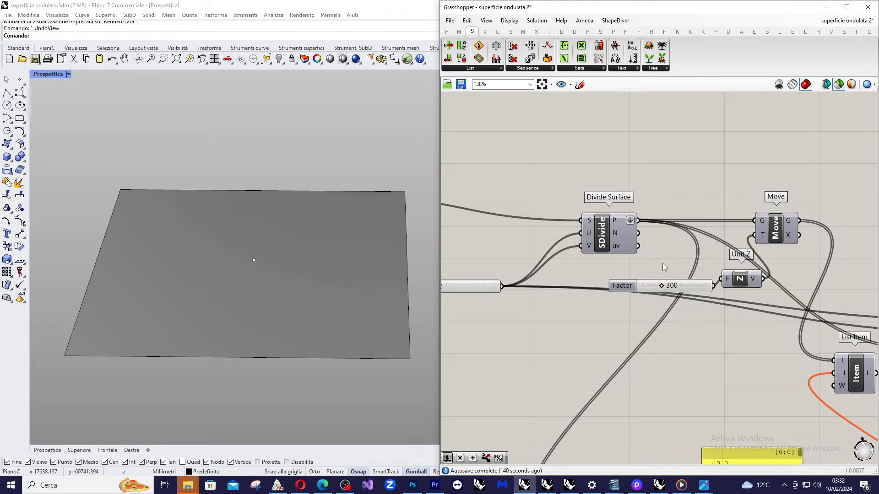
Preview the Move component's raised points and examine the wiring through List Item, Replace Items and SurfaceFromPointUV
{"action": "left_click", "coordinate": [786, 241]}
{"action": "right_click_drag", "start_coordinate": [386, 249], "coordinate": [383, 230]}
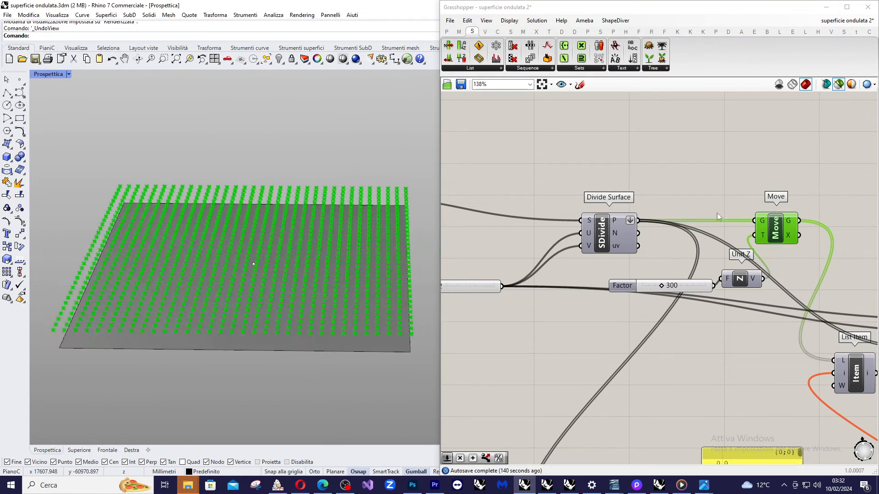
{"action": "scroll", "coordinate": [699, 203], "scroll_direction": "down", "scroll_amount": 4}
{"action": "scroll", "coordinate": [798, 232], "scroll_direction": "up", "scroll_amount": 2}
{"action": "scroll", "coordinate": [644, 236], "scroll_direction": "down", "scroll_amount": 2}
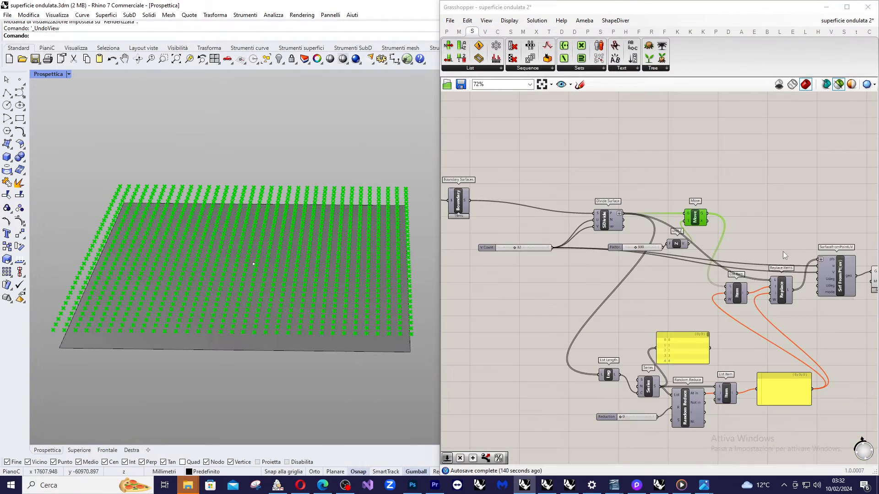
{"action": "scroll", "coordinate": [787, 250], "scroll_direction": "up", "scroll_amount": 3}
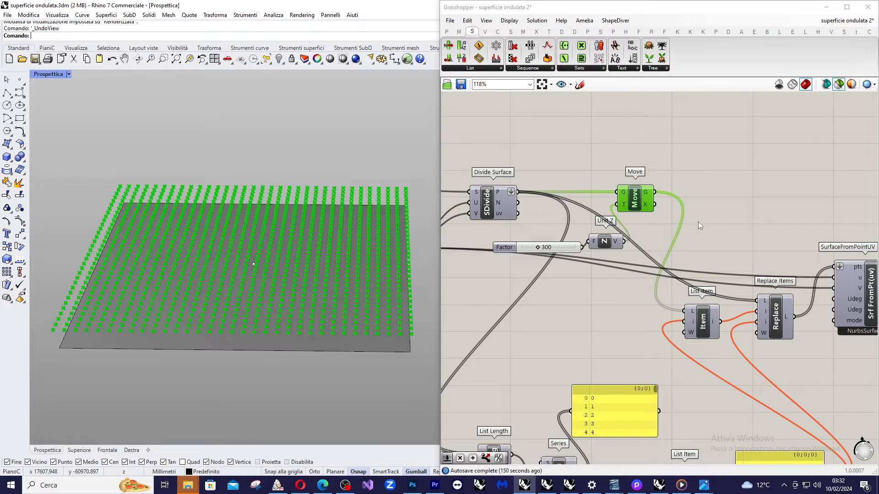
{"action": "scroll", "coordinate": [671, 160], "scroll_direction": "down", "scroll_amount": 2}
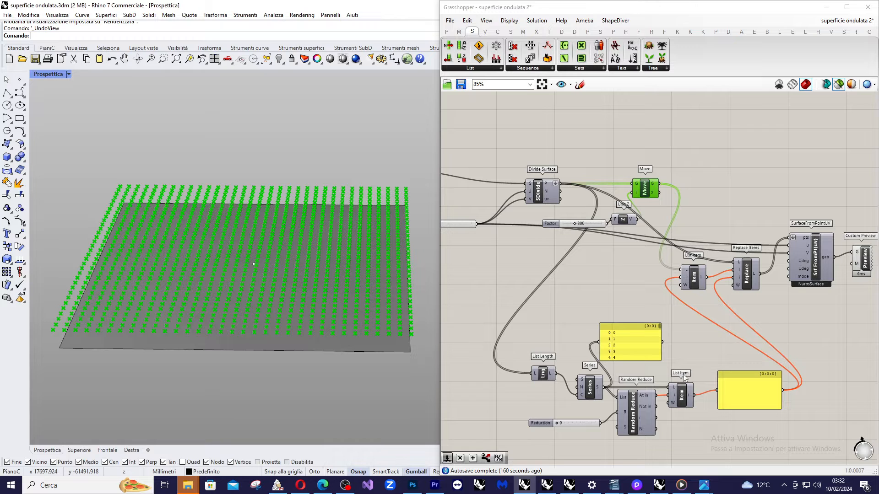
{"action": "scroll", "coordinate": [690, 414], "scroll_direction": "up", "scroll_amount": 1}
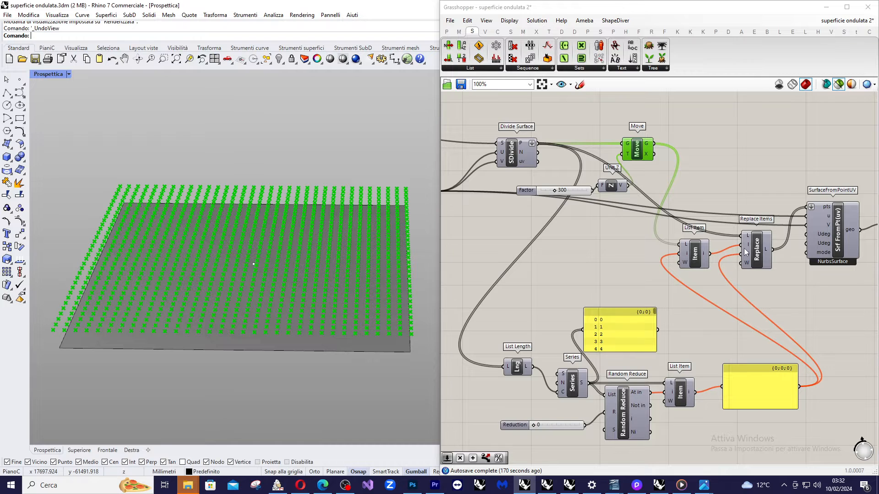
{"action": "scroll", "coordinate": [772, 249], "scroll_direction": "up", "scroll_amount": 3}
{"action": "scroll", "coordinate": [756, 266], "scroll_direction": "down", "scroll_amount": 1}
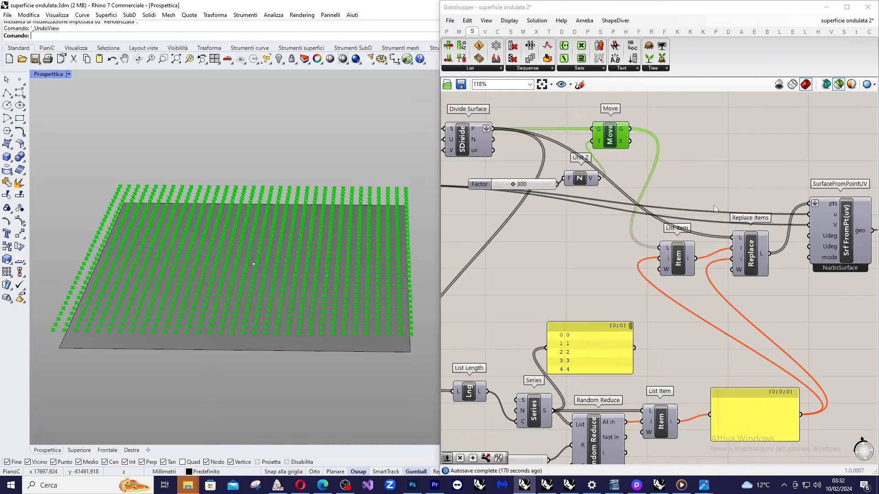
{"action": "scroll", "coordinate": [696, 158], "scroll_direction": "up", "scroll_amount": 1}
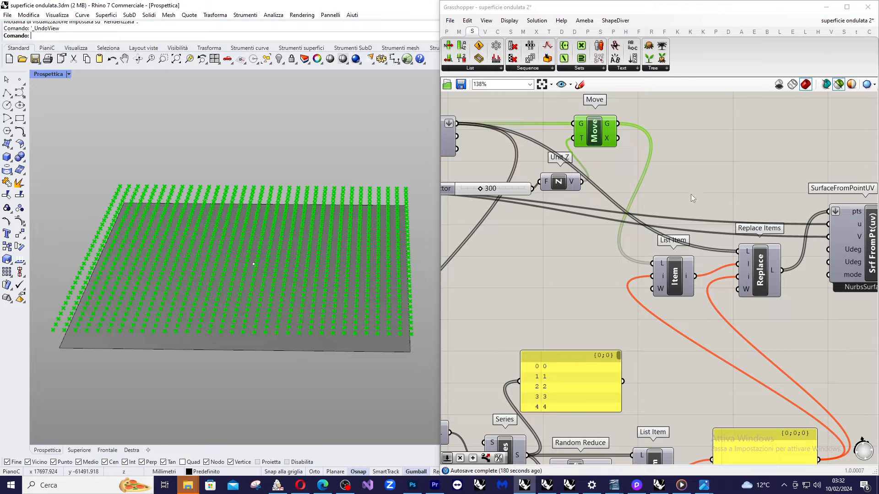
{"action": "scroll", "coordinate": [660, 115], "scroll_direction": "down", "scroll_amount": 3}
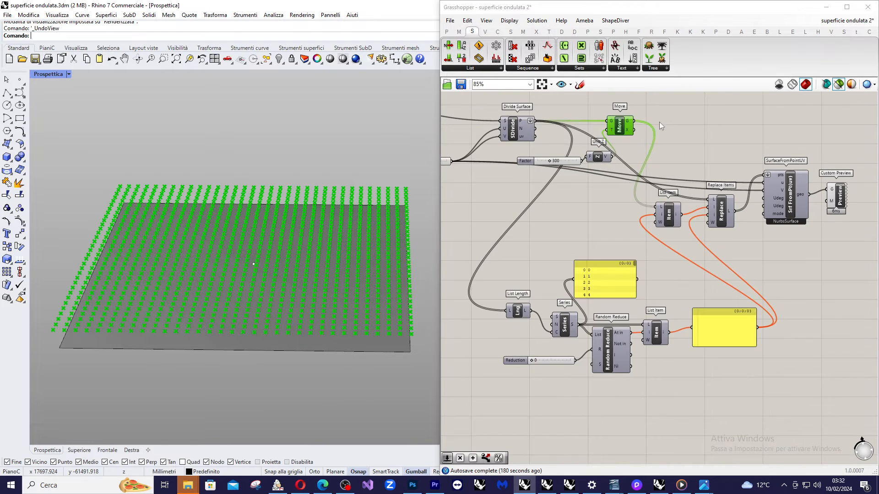
Inspect the values of Divide Surface's Points output and List Length's Length output
{"action": "scroll", "coordinate": [497, 142], "scroll_direction": "up", "scroll_amount": 2}
{"action": "left_click_drag", "start_coordinate": [542, 118], "coordinate": [538, 123]}
{"action": "mouse_move", "coordinate": [537, 117]}
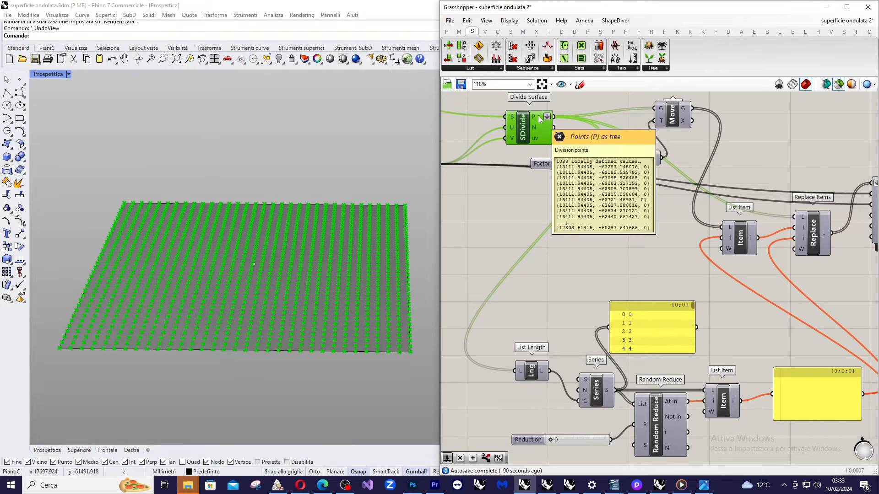
{"action": "scroll", "coordinate": [530, 380], "scroll_direction": "up", "scroll_amount": 4}
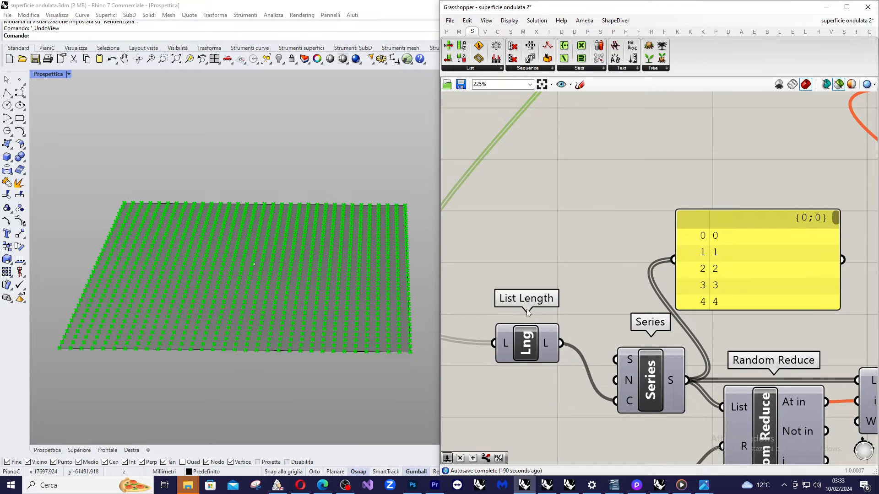
{"action": "mouse_move", "coordinate": [553, 341]}
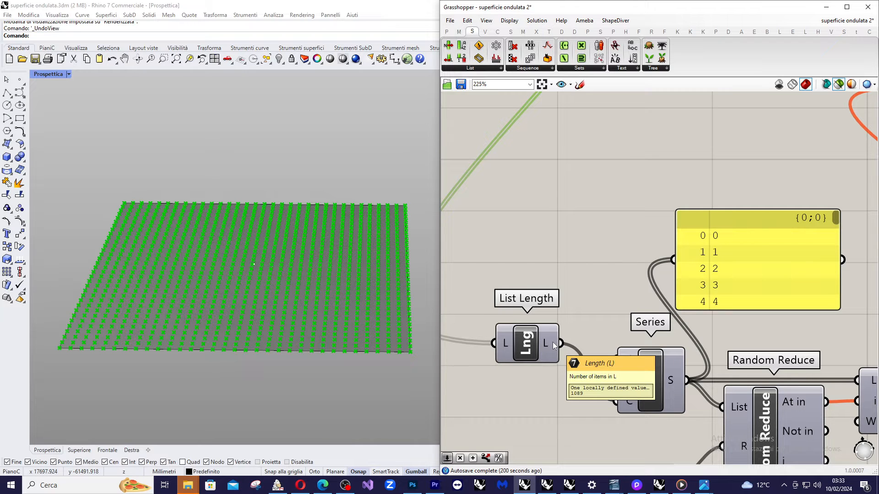
{"action": "scroll", "coordinate": [644, 188], "scroll_direction": "down", "scroll_amount": 3}
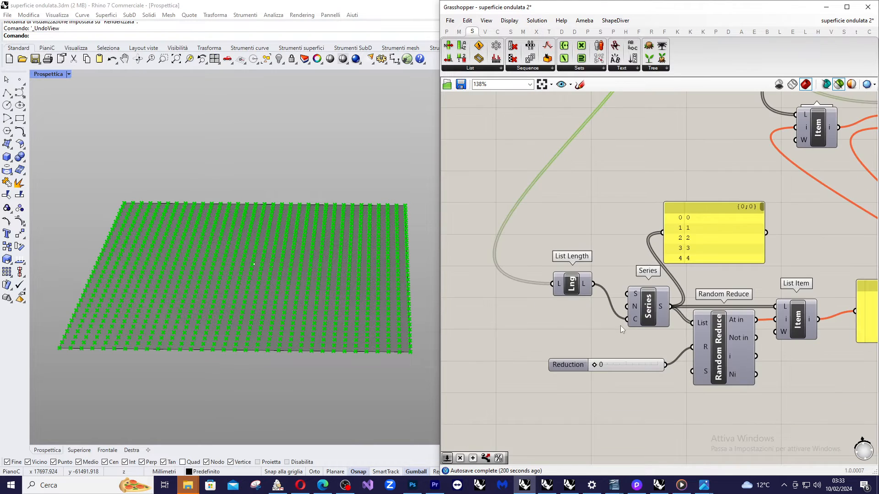
Reposition and resize the Series output panel above the Series and Random Reduce components
{"action": "scroll", "coordinate": [621, 324], "scroll_direction": "up", "scroll_amount": 2}
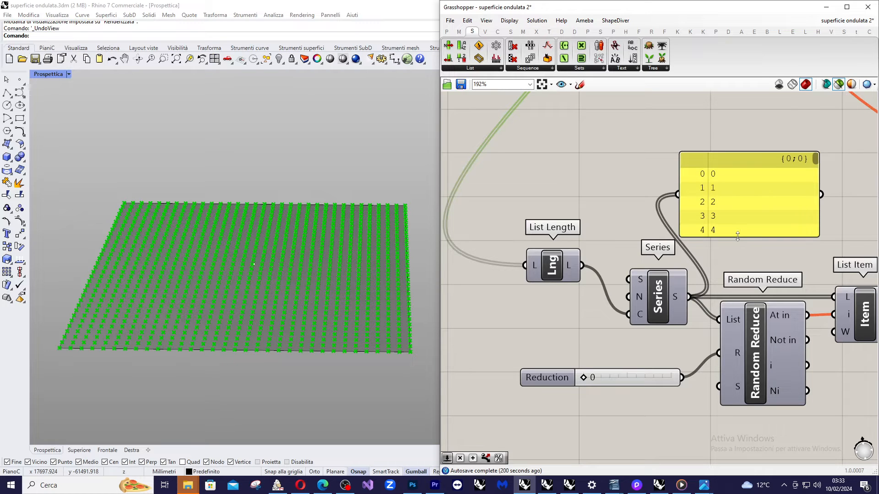
{"action": "left_click_drag", "start_coordinate": [737, 236], "coordinate": [727, 144]}
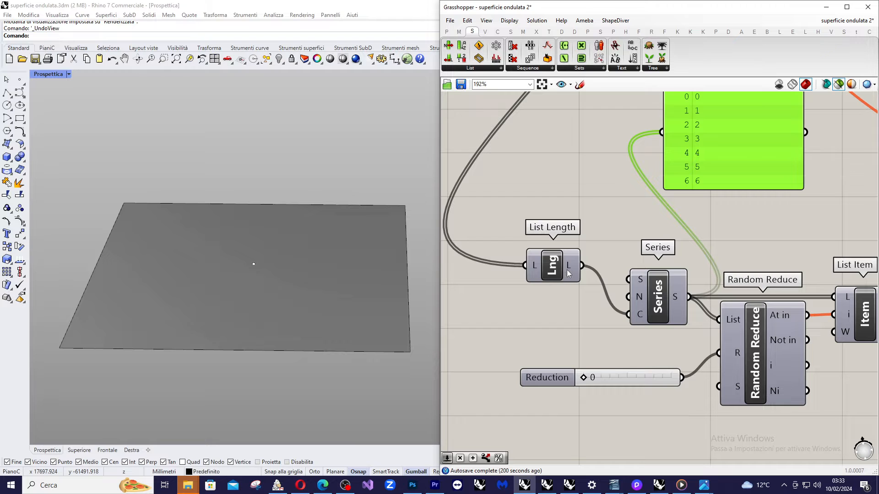
{"action": "scroll", "coordinate": [777, 248], "scroll_direction": "up", "scroll_amount": 2}
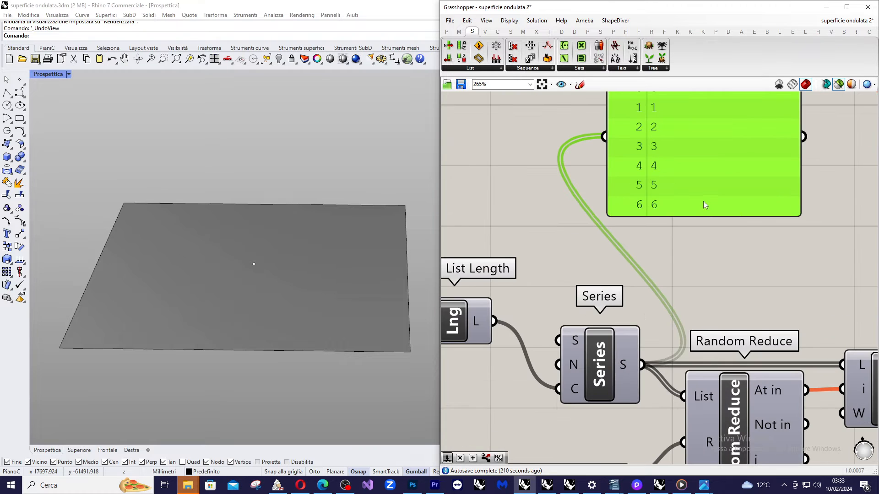
{"action": "left_click_drag", "start_coordinate": [703, 201], "coordinate": [720, 212]}
{"action": "scroll", "coordinate": [719, 243], "scroll_direction": "down", "scroll_amount": 2}
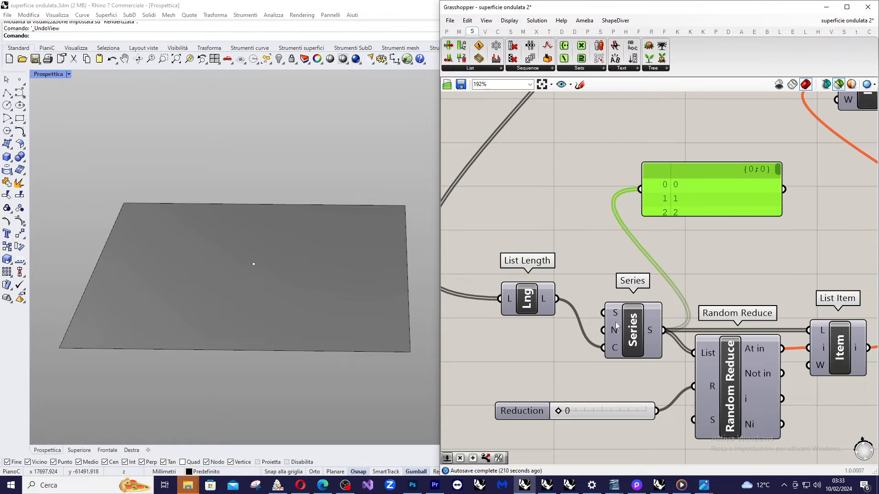
Check the Series count input, then resize the Series output panel to show only its first four rows
{"action": "mouse_move", "coordinate": [617, 352]}
{"action": "mouse_move", "coordinate": [544, 302]}
{"action": "left_click_drag", "start_coordinate": [722, 212], "coordinate": [730, 271]}
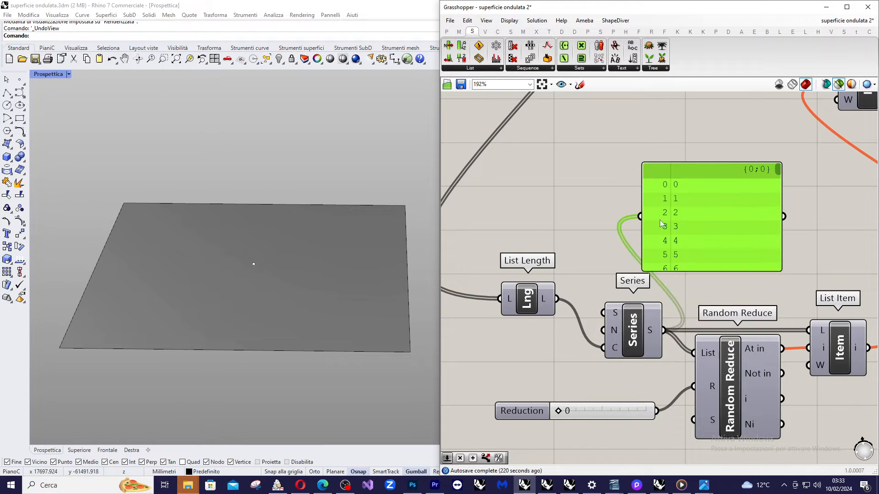
{"action": "scroll", "coordinate": [642, 246], "scroll_direction": "down", "scroll_amount": 2}
{"action": "scroll", "coordinate": [723, 319], "scroll_direction": "up", "scroll_amount": 2}
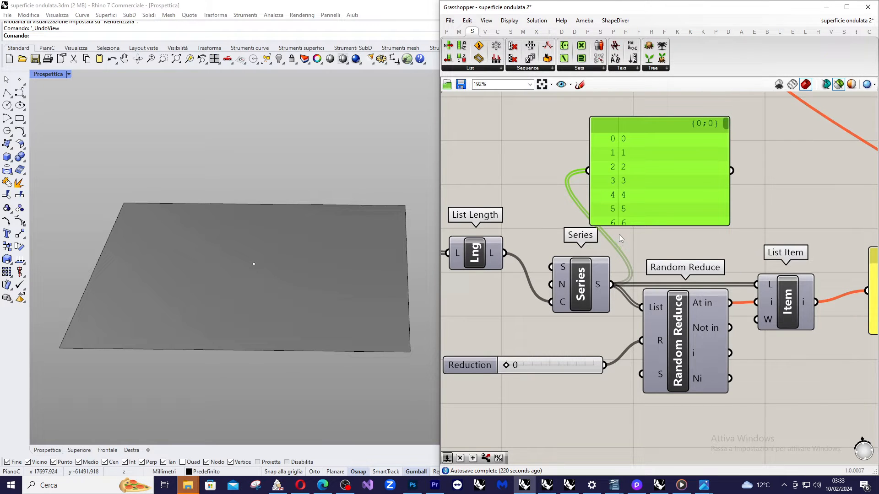
{"action": "left_click_drag", "start_coordinate": [663, 222], "coordinate": [665, 186]}
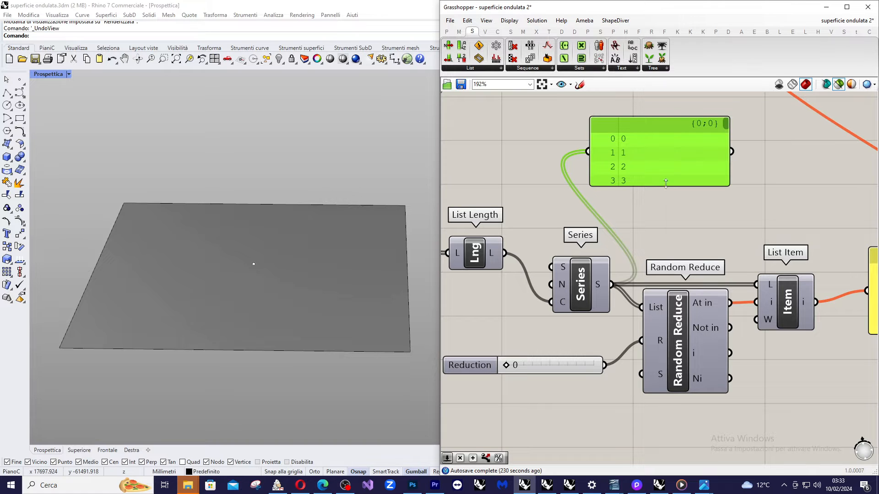
Shorten the Series output panel to its first two rows and set the Reduction slider to 28
{"action": "left_click_drag", "start_coordinate": [665, 183], "coordinate": [672, 165]}
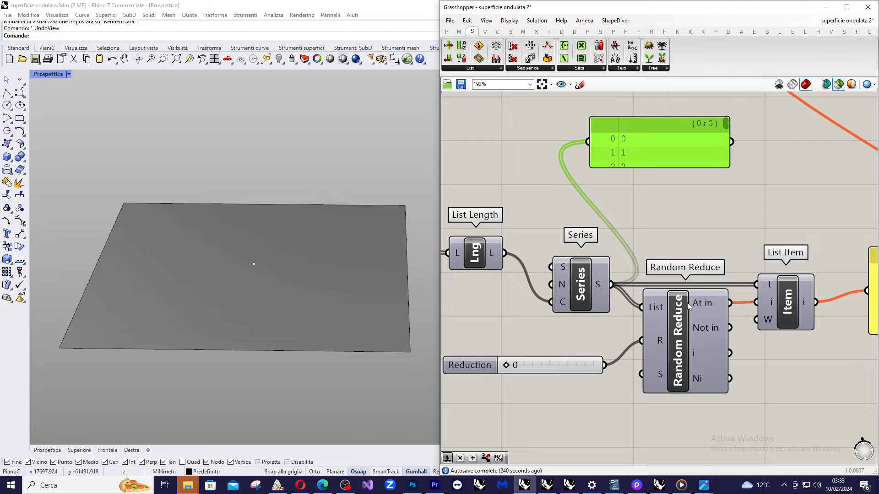
{"action": "mouse_move", "coordinate": [701, 308]}
{"action": "left_click_drag", "start_coordinate": [507, 366], "coordinate": [510, 369]}
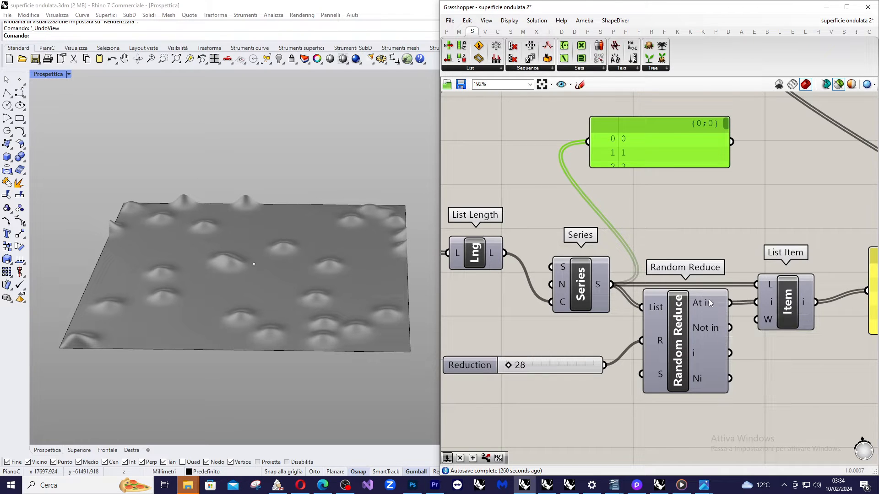
Duplicate the List Item output panel below the chain, feed it from Random Reduce's At in output instead, and show its last rows
{"action": "scroll", "coordinate": [823, 270], "scroll_direction": "down", "scroll_amount": 3}
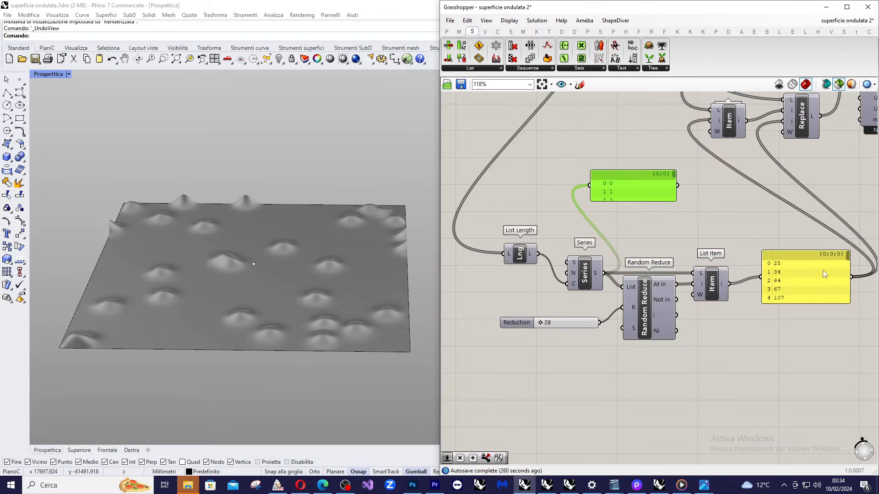
{"action": "left_click", "coordinate": [817, 306]}
{"action": "key", "text": "ctrl+c"}
{"action": "key", "text": "ctrl+v"}
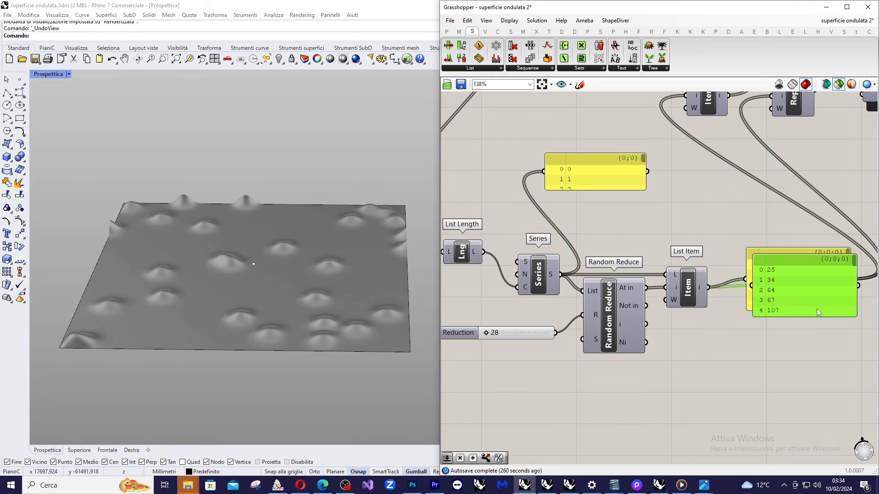
{"action": "left_click_drag", "start_coordinate": [817, 308], "coordinate": [762, 445]}
{"action": "left_click_drag", "start_coordinate": [646, 288], "coordinate": [697, 422]}
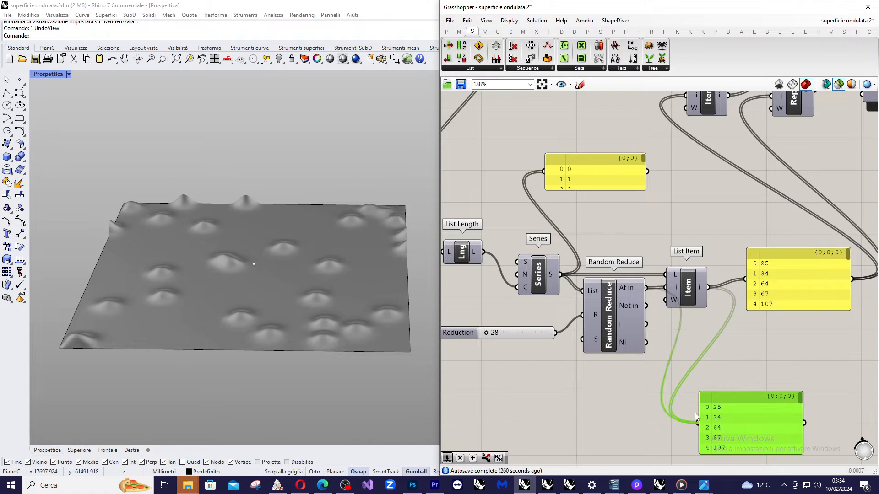
{"action": "left_click_drag", "start_coordinate": [800, 399], "coordinate": [804, 454]}
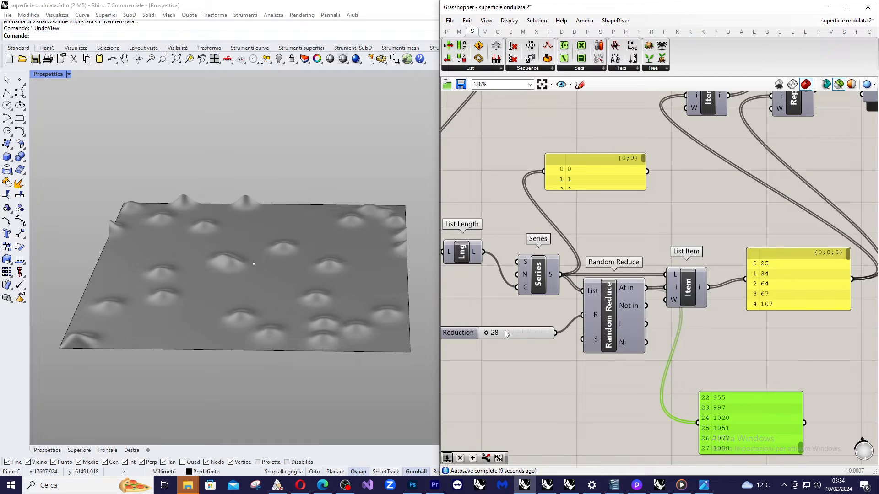
Shift the List Item component next to Random Reduce slightly upward
{"action": "right_click_drag", "start_coordinate": [691, 328], "coordinate": [653, 352]}
{"action": "left_click", "coordinate": [657, 310]}
{"action": "left_click_drag", "start_coordinate": [657, 308], "coordinate": [659, 293]}
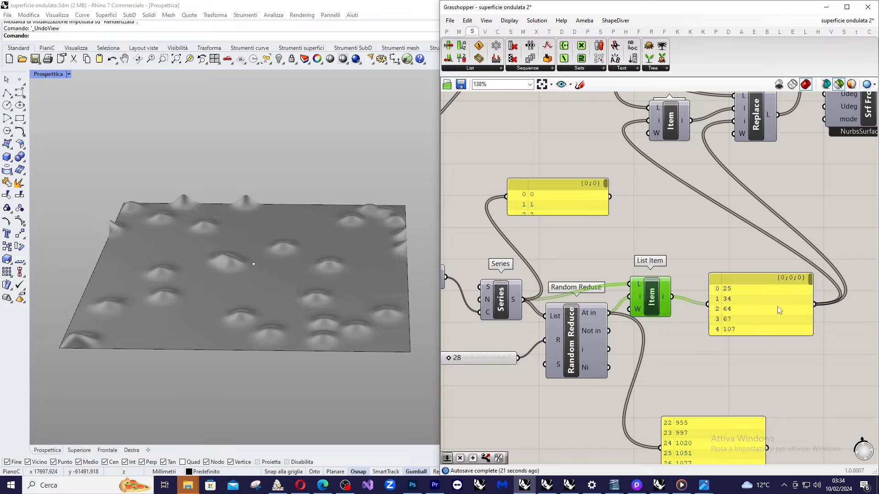
Examine how the selected index list feeds the index inputs of the second List Item and Replace Items
{"action": "scroll", "coordinate": [634, 296], "scroll_direction": "down", "scroll_amount": 3}
{"action": "scroll", "coordinate": [722, 308], "scroll_direction": "up", "scroll_amount": 4}
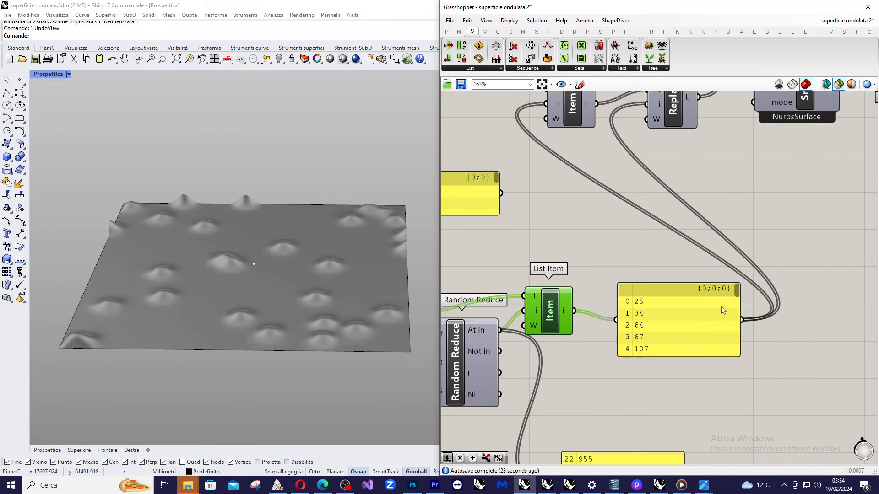
{"action": "scroll", "coordinate": [687, 325], "scroll_direction": "down", "scroll_amount": 2}
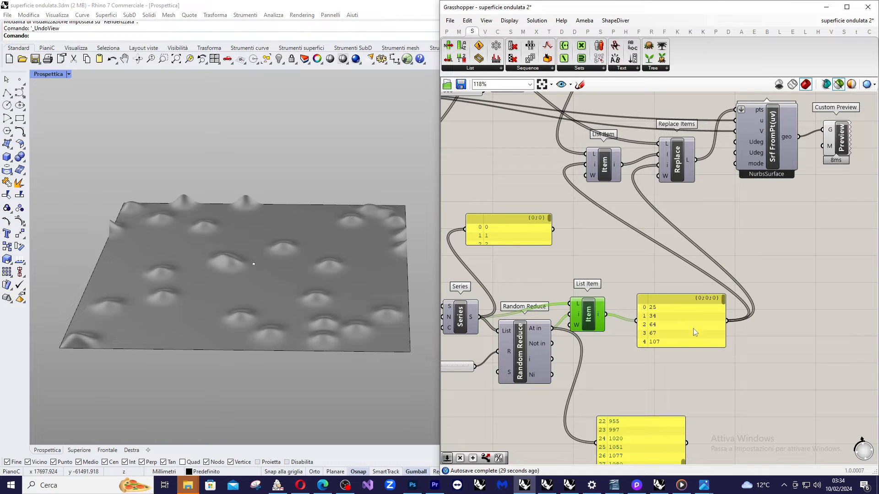
{"action": "scroll", "coordinate": [682, 272], "scroll_direction": "down", "scroll_amount": 2}
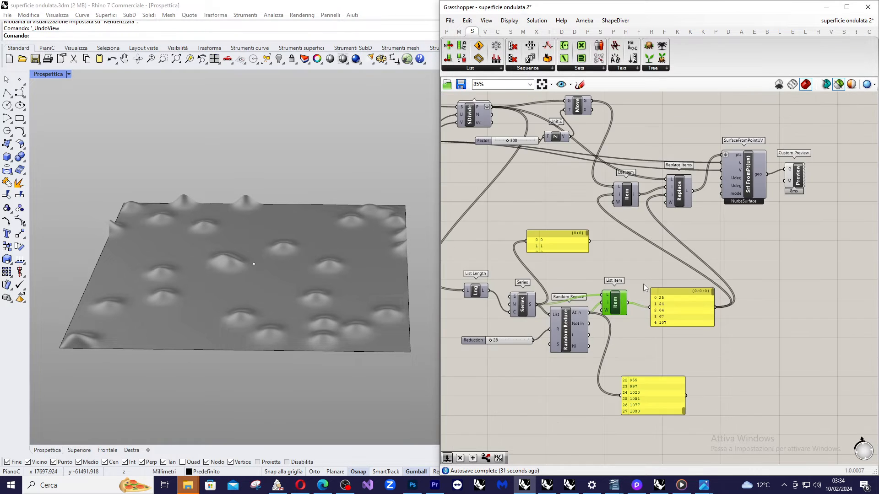
{"action": "scroll", "coordinate": [632, 288], "scroll_direction": "up", "scroll_amount": 2}
{"action": "scroll", "coordinate": [757, 325], "scroll_direction": "down", "scroll_amount": 1}
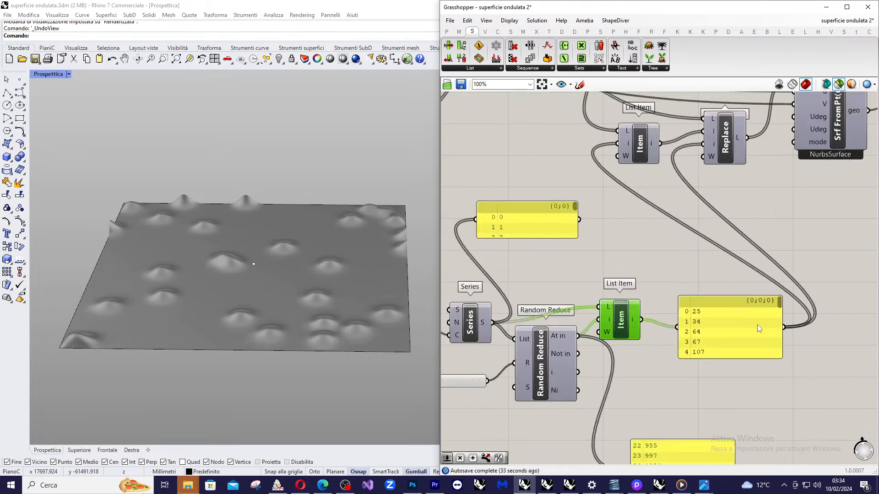
{"action": "scroll", "coordinate": [649, 209], "scroll_direction": "down", "scroll_amount": 2}
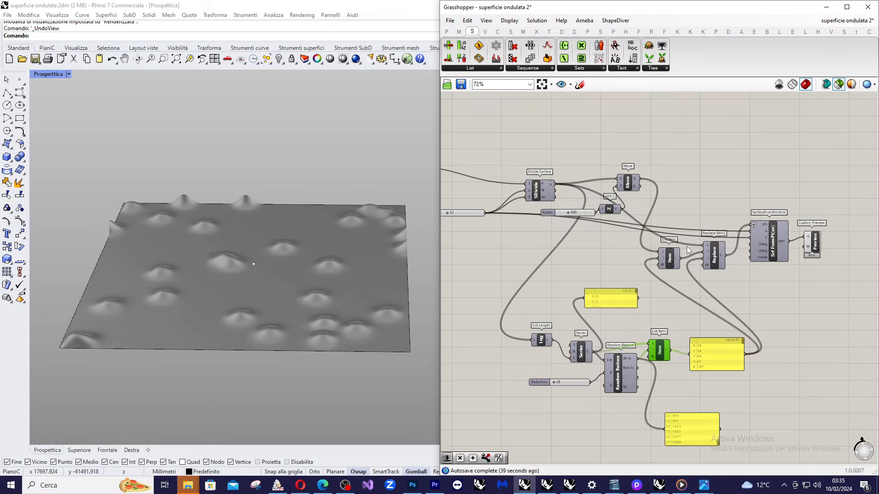
{"action": "scroll", "coordinate": [625, 194], "scroll_direction": "up", "scroll_amount": 1}
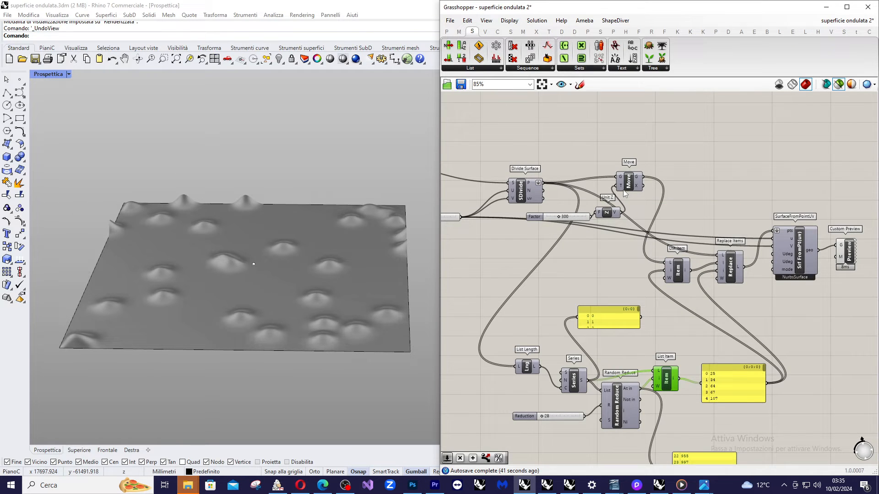
Preview Divide Surface's division points and Move's raised points, comparing how they feed Replace Items and List Item
{"action": "left_click", "coordinate": [528, 193]}
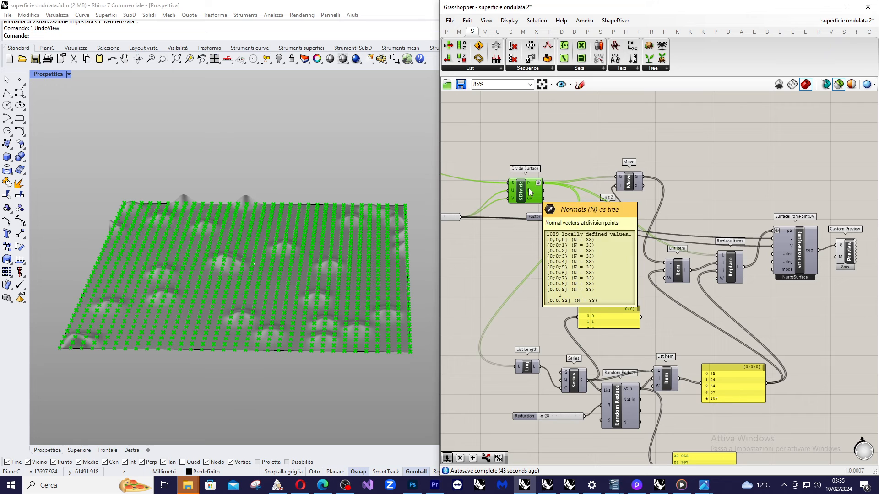
{"action": "scroll", "coordinate": [725, 259], "scroll_direction": "up", "scroll_amount": 1}
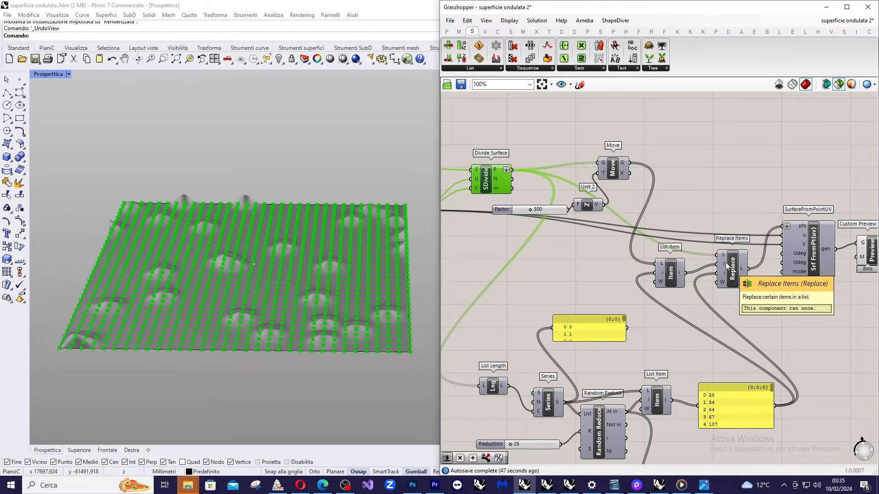
{"action": "scroll", "coordinate": [720, 262], "scroll_direction": "down", "scroll_amount": 1}
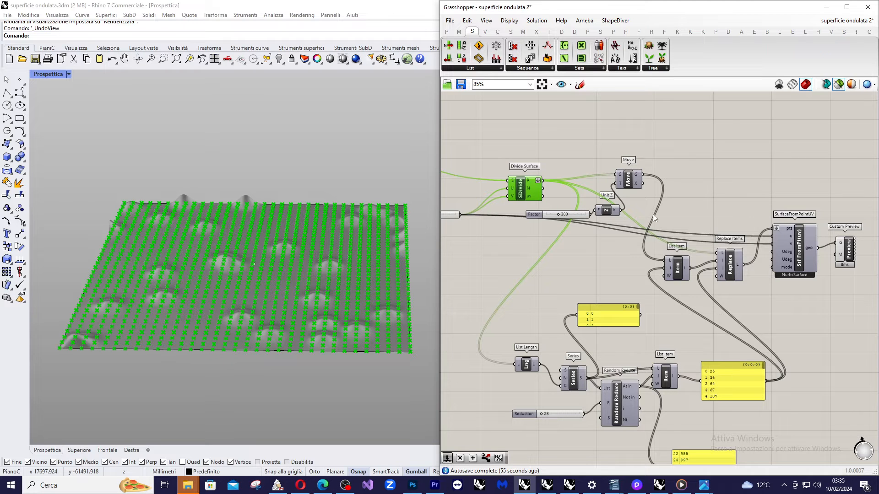
{"action": "scroll", "coordinate": [661, 192], "scroll_direction": "up", "scroll_amount": 1}
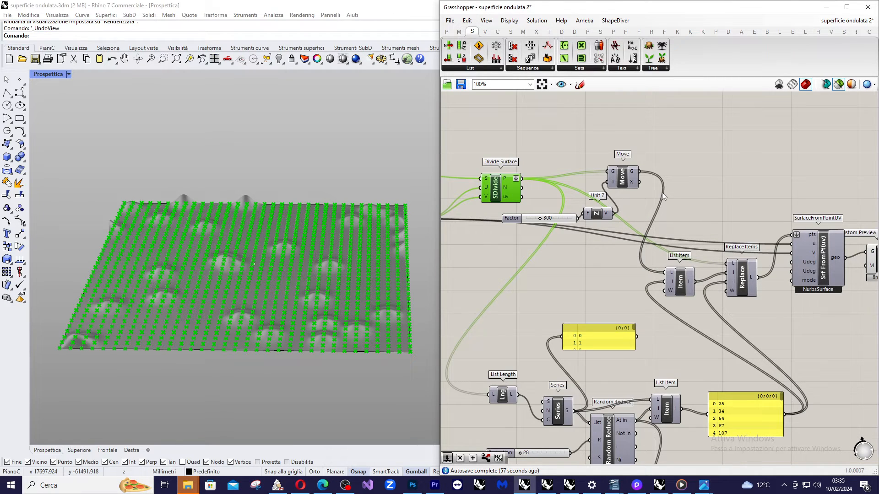
{"action": "left_click", "coordinate": [626, 178]}
{"action": "left_click", "coordinate": [649, 120]}
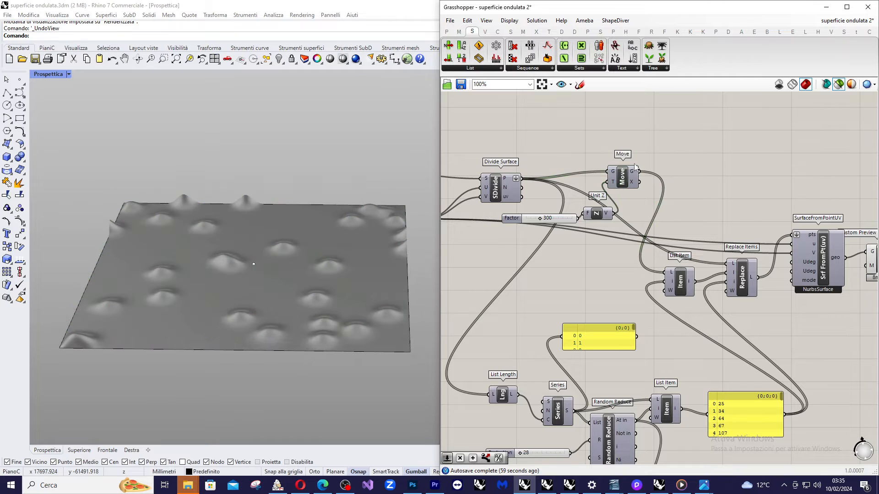
{"action": "left_click", "coordinate": [631, 176]}
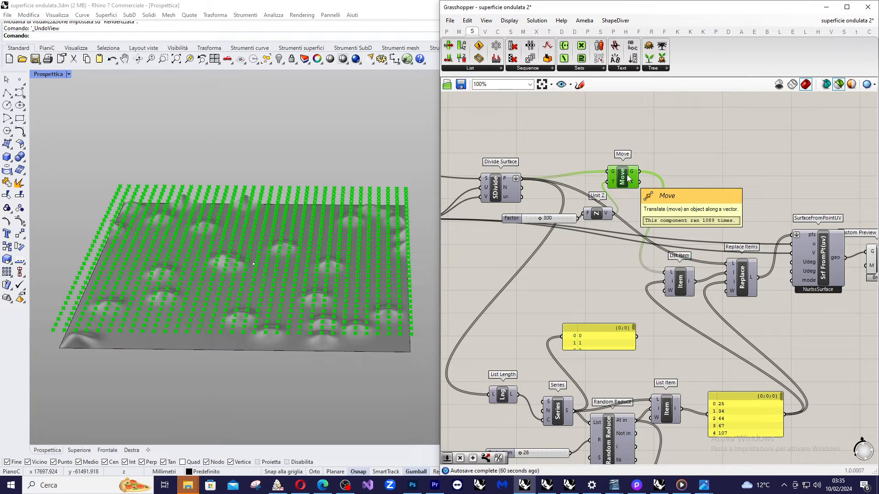
{"action": "scroll", "coordinate": [679, 165], "scroll_direction": "down", "scroll_amount": 2}
{"action": "scroll", "coordinate": [653, 319], "scroll_direction": "up", "scroll_amount": 1}
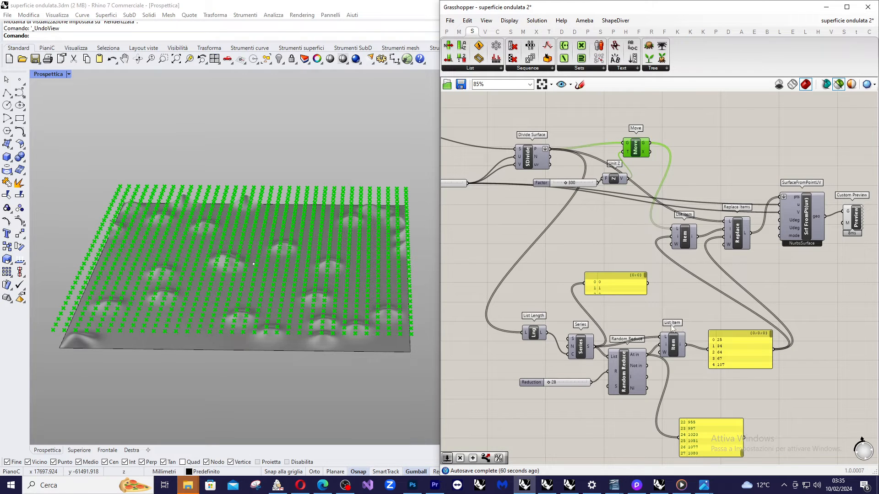
Bring the At in output panel closer to Random Reduce and move the Move component level with Divide Surface's Points output
{"action": "left_click_drag", "start_coordinate": [697, 443], "coordinate": [684, 402]}
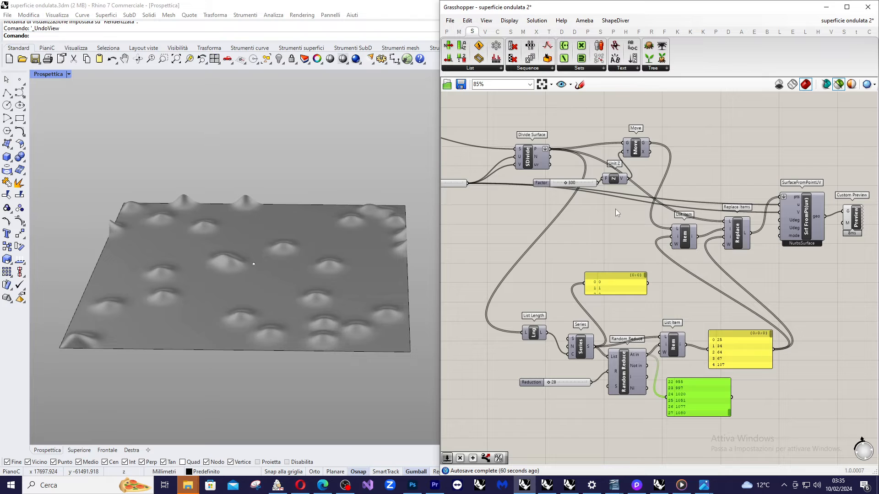
{"action": "left_click", "coordinate": [527, 159]}
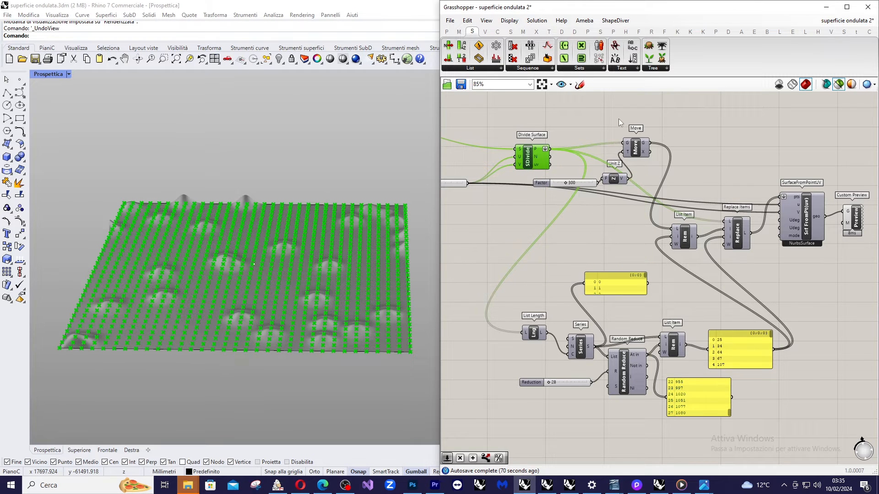
{"action": "left_click", "coordinate": [639, 147]}
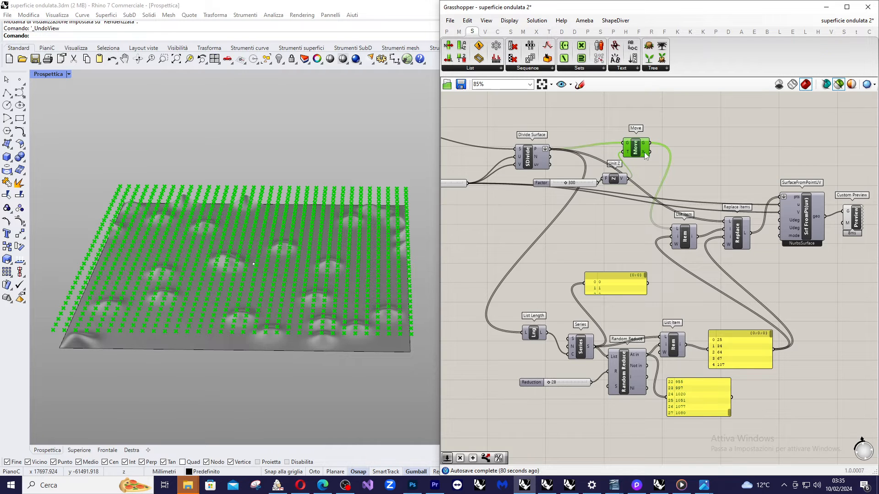
{"action": "left_click_drag", "start_coordinate": [637, 145], "coordinate": [641, 152]}
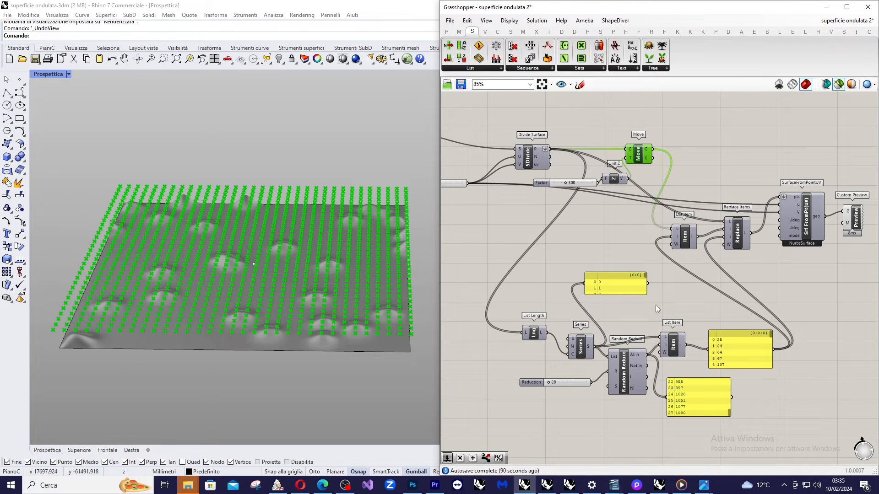
Group the List Length to List Item chain with its Reduction slider and At in panel, and lengthen the Series output panel to seven rows
{"action": "left_click_drag", "start_coordinate": [489, 300], "coordinate": [735, 428]}
{"action": "scroll", "coordinate": [694, 388], "scroll_direction": "up", "scroll_amount": 1}
{"action": "middle_click", "coordinate": [675, 333]}
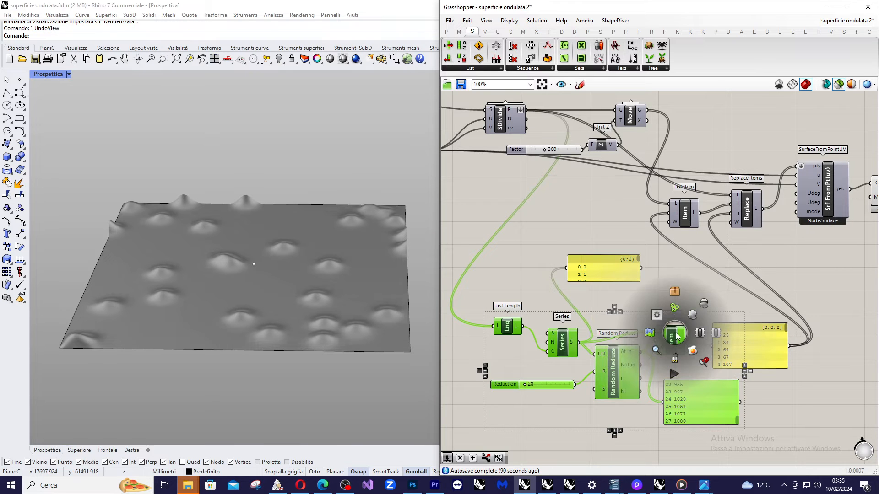
{"action": "left_click", "coordinate": [675, 308]}
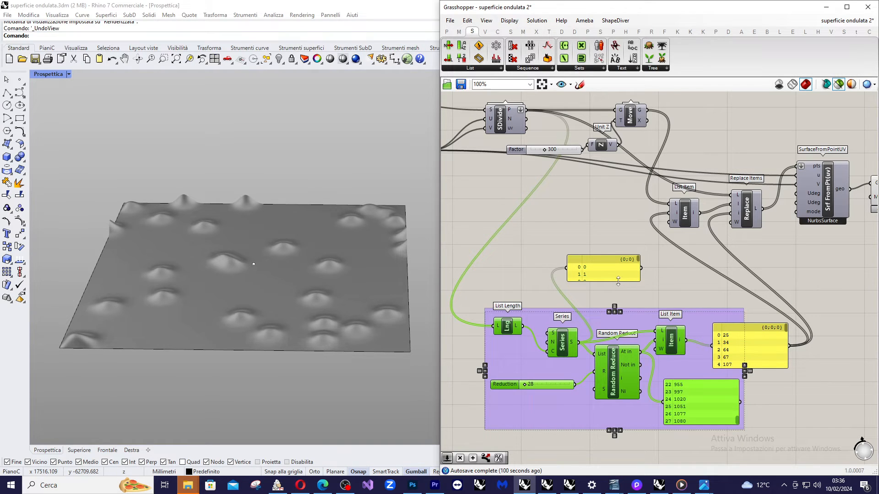
{"action": "left_click_drag", "start_coordinate": [618, 281], "coordinate": [614, 316]}
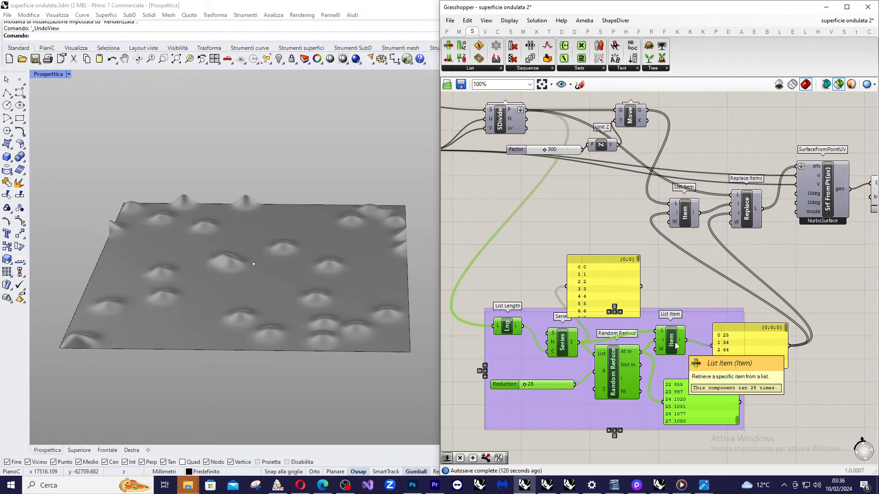
Align the grouped components along a horizontal centre line and preview the raised points picked by the List Item feeding Replace Items
{"action": "mouse_move", "coordinate": [681, 344]}
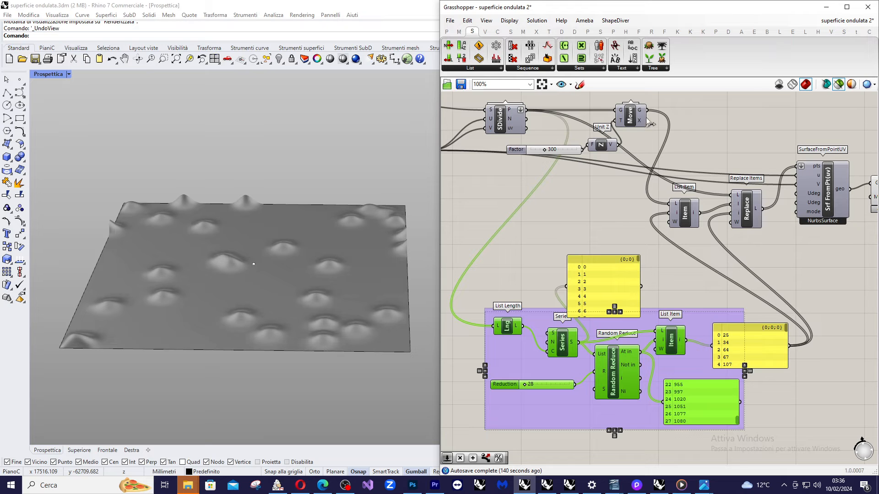
{"action": "left_click", "coordinate": [749, 371]}
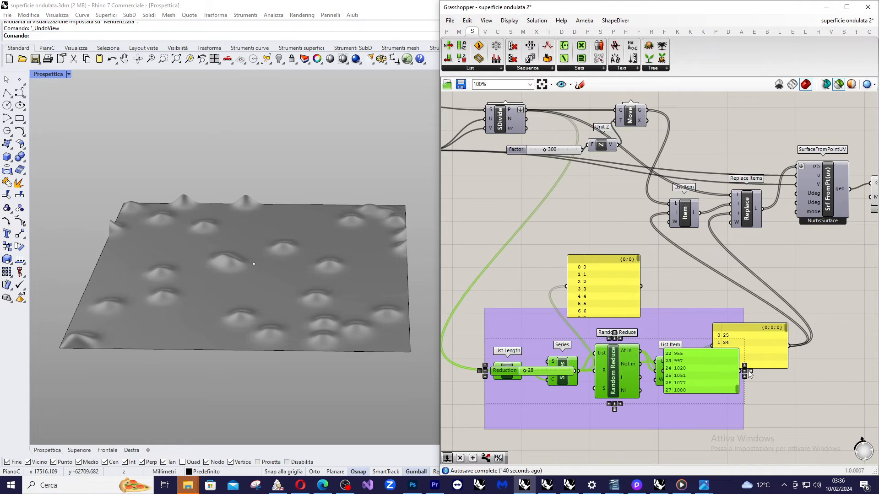
{"action": "left_click", "coordinate": [689, 214]}
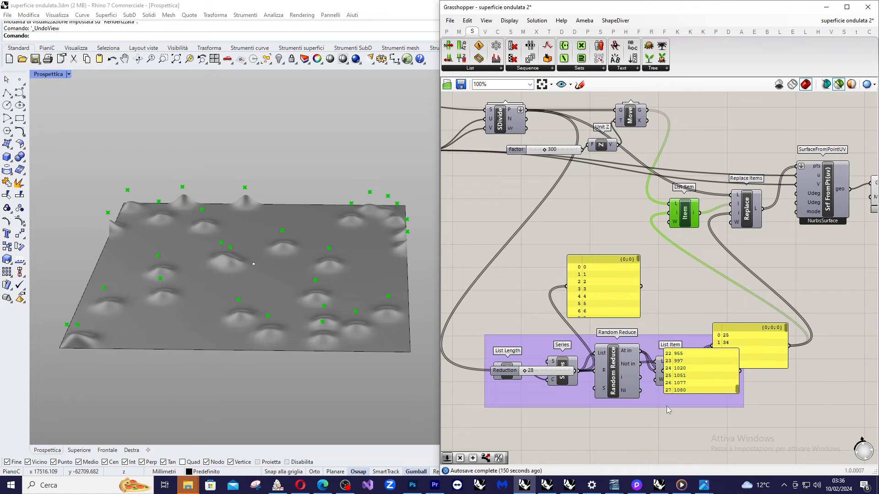
Move the At in panel and the Reduction slider clear of the other grouped components, and set Reduction to 47
{"action": "left_click_drag", "start_coordinate": [682, 389], "coordinate": [692, 430]}
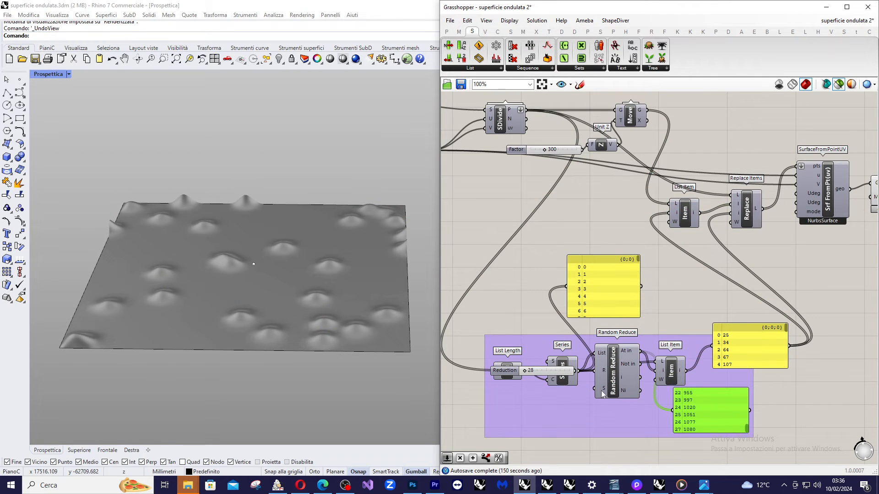
{"action": "mouse_move", "coordinate": [540, 370]}
{"action": "left_mouse_down"}
{"action": "mouse_move", "coordinate": [522, 411]}
{"action": "mouse_move", "coordinate": [509, 406]}
{"action": "mouse_move", "coordinate": [556, 411]}
{"action": "mouse_move", "coordinate": [506, 411]}
{"action": "left_mouse_up"}
{"action": "scroll", "coordinate": [506, 408], "scroll_direction": "up", "scroll_amount": 2}
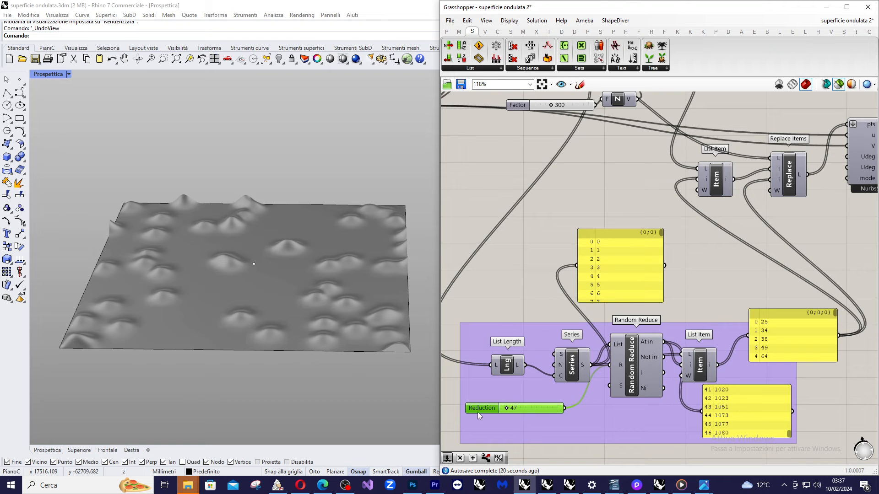
Preview Divide Surface's division points and review how they connect to the grouped random index selection
{"action": "scroll", "coordinate": [620, 349], "scroll_direction": "down", "scroll_amount": 4}
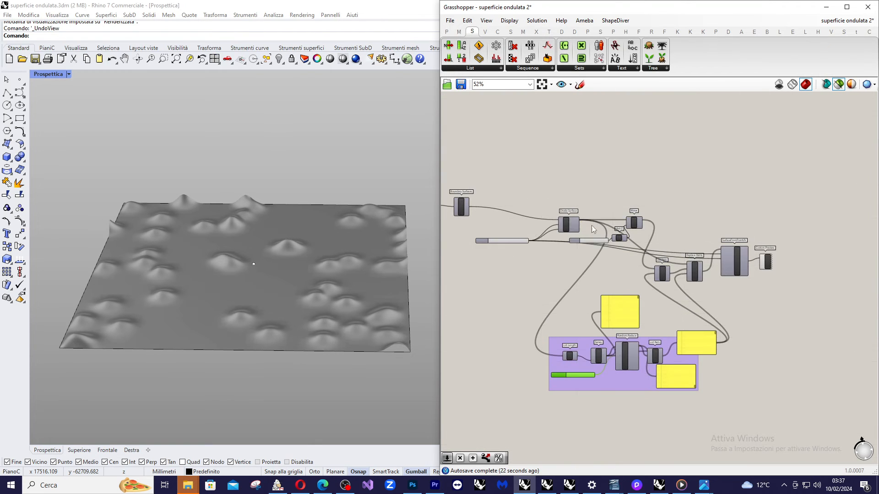
{"action": "scroll", "coordinate": [572, 228], "scroll_direction": "up", "scroll_amount": 1}
{"action": "left_click", "coordinate": [566, 230]}
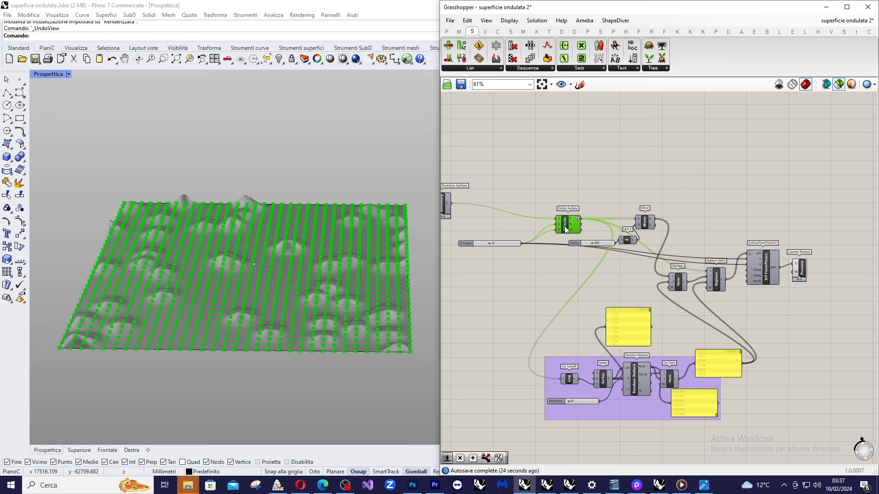
{"action": "scroll", "coordinate": [598, 420], "scroll_direction": "up", "scroll_amount": 5}
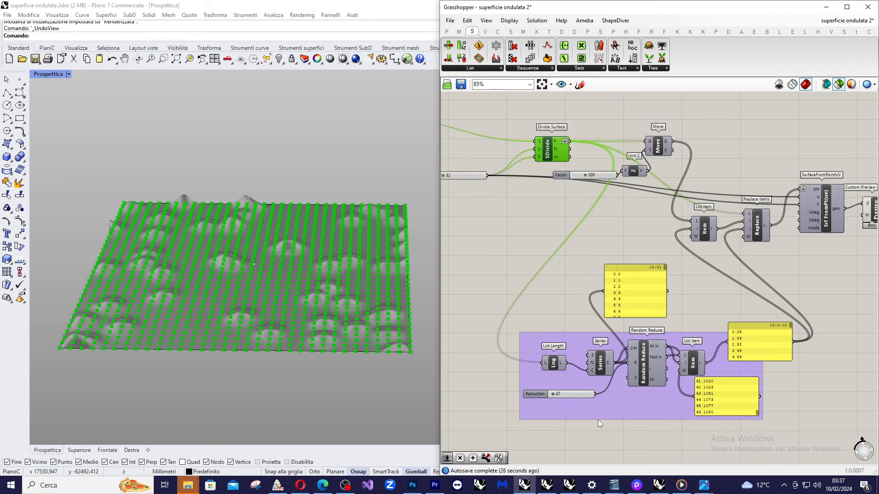
Set the Reduction slider to 982 and preview the raised points from the Move component
{"action": "left_click_drag", "start_coordinate": [538, 387], "coordinate": [590, 385]}
{"action": "scroll", "coordinate": [588, 386], "scroll_direction": "down", "scroll_amount": 5}
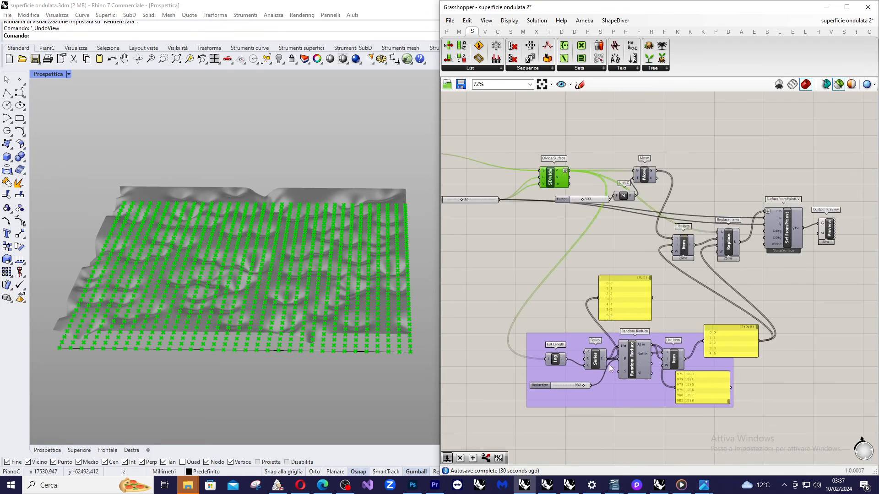
{"action": "scroll", "coordinate": [680, 176], "scroll_direction": "up", "scroll_amount": 3}
{"action": "left_click", "coordinate": [634, 176]}
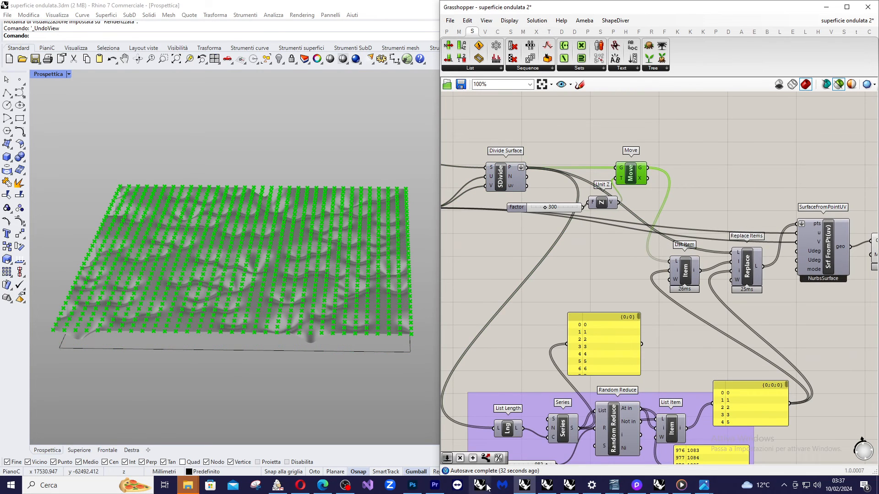
{"action": "scroll", "coordinate": [638, 186], "scroll_direction": "down", "scroll_amount": 2}
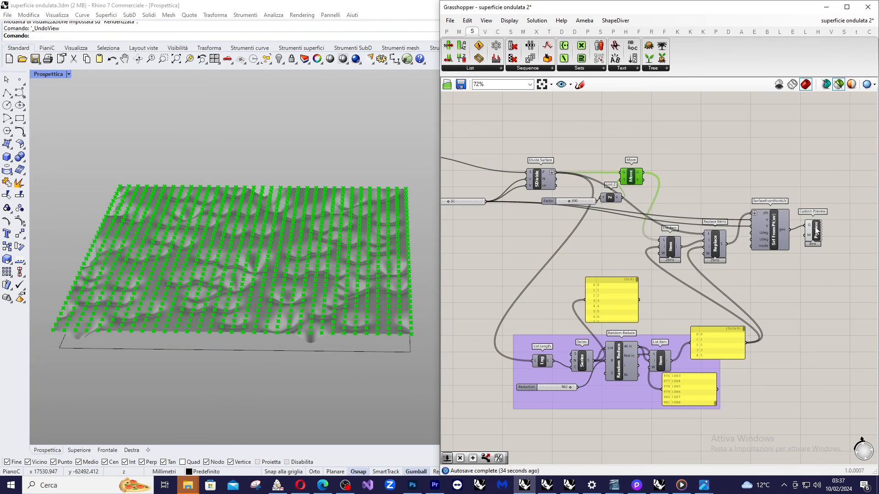
Inspect the Replace Items list output that feeds the pts input of SurfaceFromPointUV, up to the Custom Preview
{"action": "scroll", "coordinate": [792, 245], "scroll_direction": "up", "scroll_amount": 2}
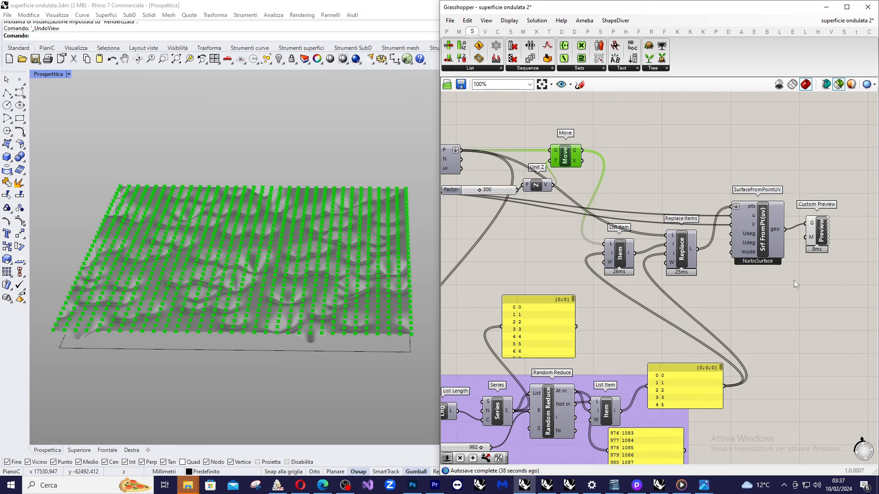
{"action": "scroll", "coordinate": [831, 253], "scroll_direction": "up", "scroll_amount": 2}
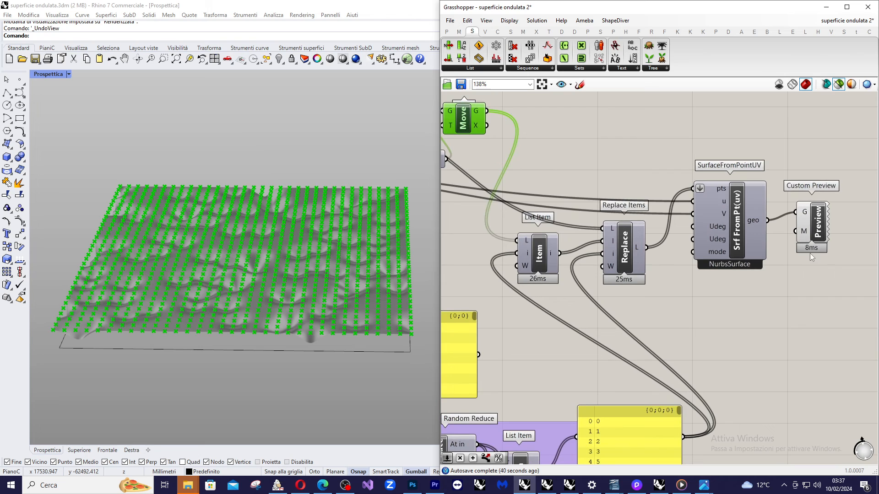
{"action": "scroll", "coordinate": [664, 238], "scroll_direction": "up", "scroll_amount": 2}
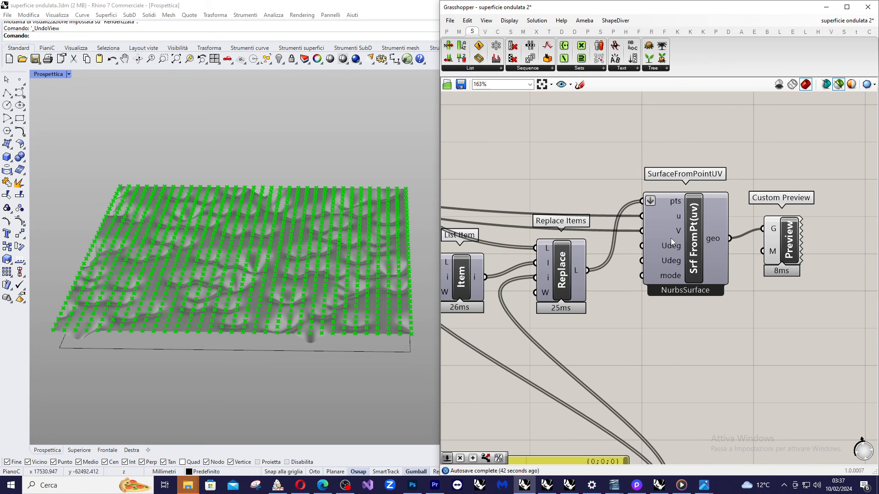
{"action": "scroll", "coordinate": [668, 243], "scroll_direction": "down", "scroll_amount": 2}
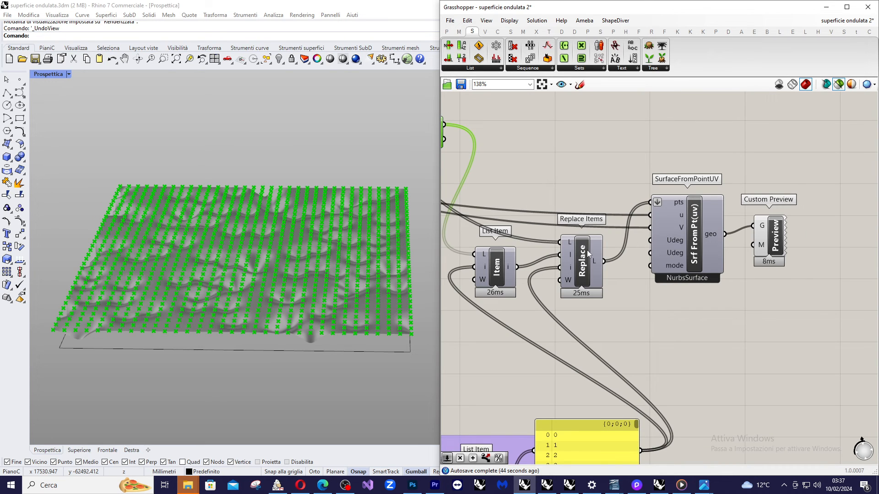
{"action": "mouse_move", "coordinate": [595, 261]}
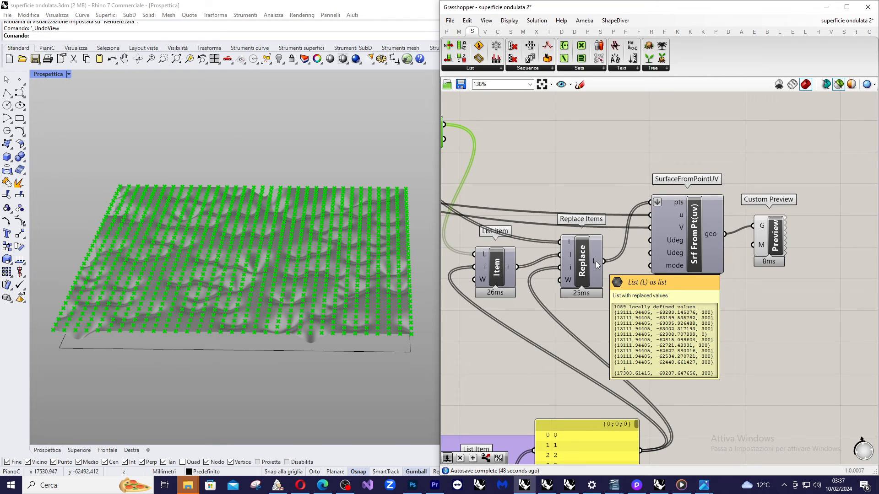
{"action": "scroll", "coordinate": [704, 161], "scroll_direction": "up", "scroll_amount": 2}
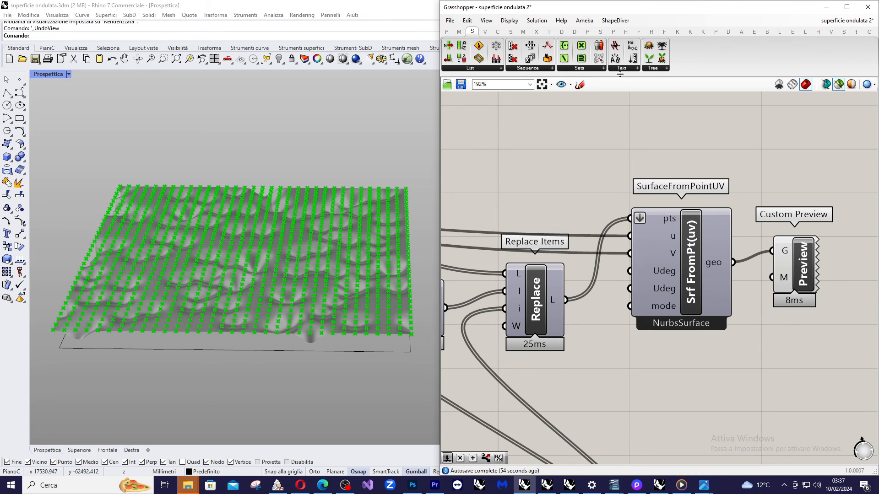
Show the plug-in component set for SurfaceFromPointUV and compare its u and V point counts with the U and V inputs of Divide Surface
{"action": "left_click", "coordinate": [638, 33]}
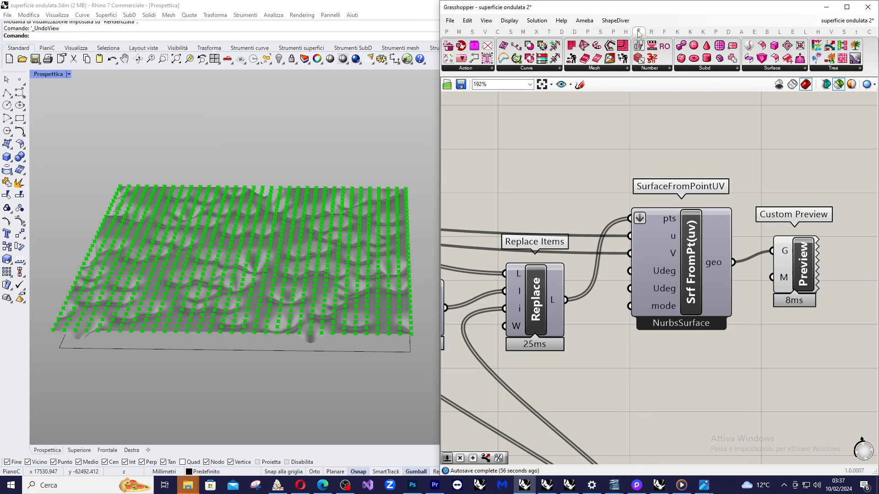
{"action": "mouse_move", "coordinate": [643, 37]}
{"action": "mouse_move", "coordinate": [674, 242]}
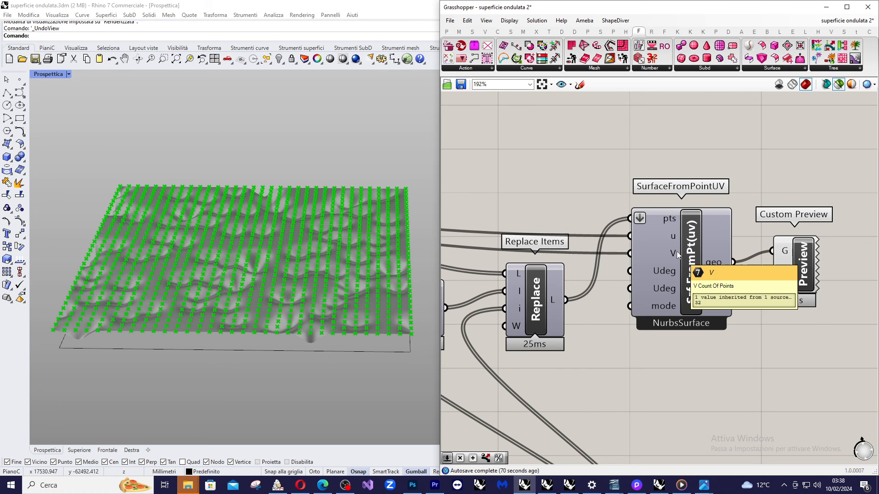
{"action": "scroll", "coordinate": [693, 248], "scroll_direction": "down", "scroll_amount": 3}
{"action": "scroll", "coordinate": [692, 244], "scroll_direction": "up", "scroll_amount": 3}
{"action": "scroll", "coordinate": [692, 248], "scroll_direction": "down", "scroll_amount": 4}
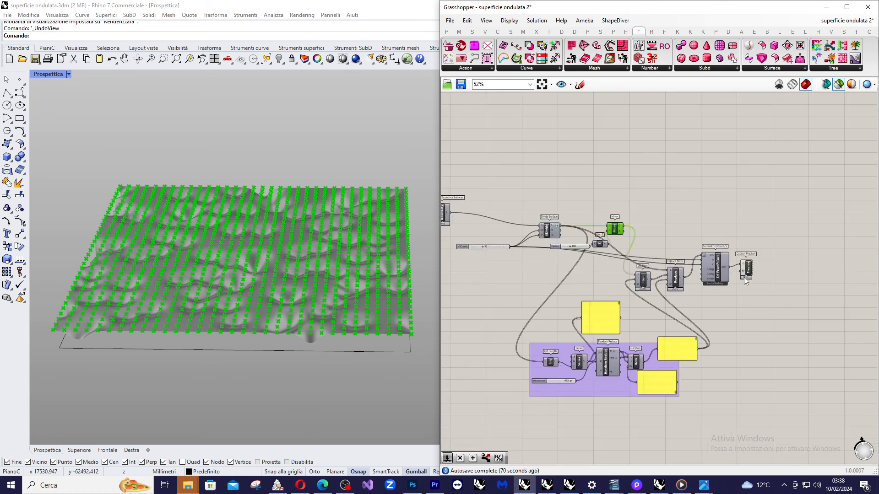
{"action": "scroll", "coordinate": [559, 222], "scroll_direction": "up", "scroll_amount": 6}
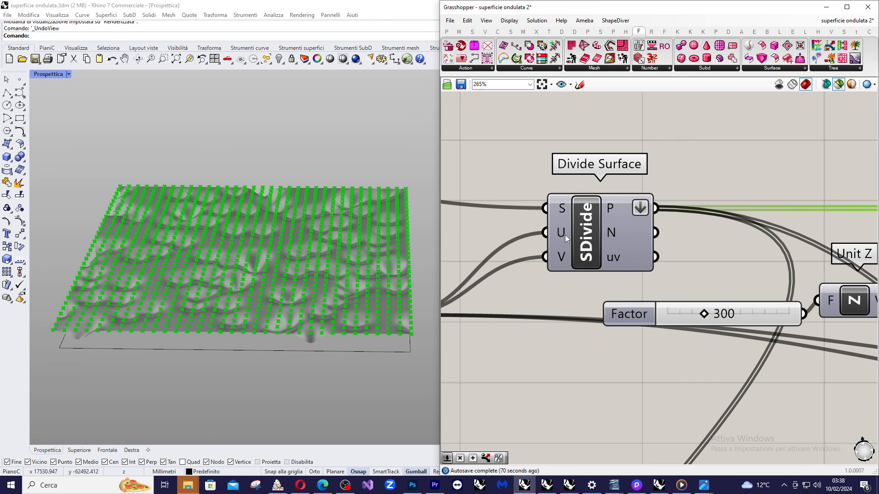
{"action": "scroll", "coordinate": [528, 216], "scroll_direction": "down", "scroll_amount": 2}
{"action": "scroll", "coordinate": [528, 216], "scroll_direction": "down", "scroll_amount": 3}
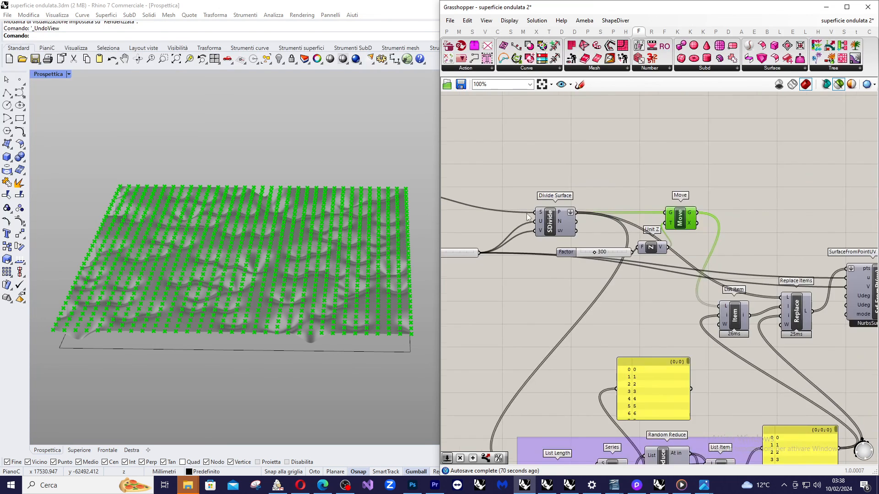
{"action": "scroll", "coordinate": [853, 273], "scroll_direction": "up", "scroll_amount": 5}
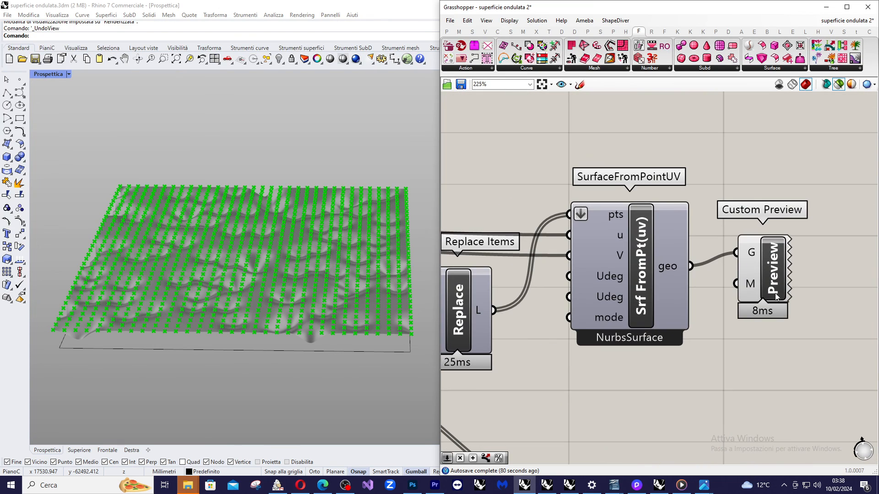
Clear the Move point preview and review which materials can be set for the M input of Custom Preview
{"action": "left_click", "coordinate": [377, 127]}
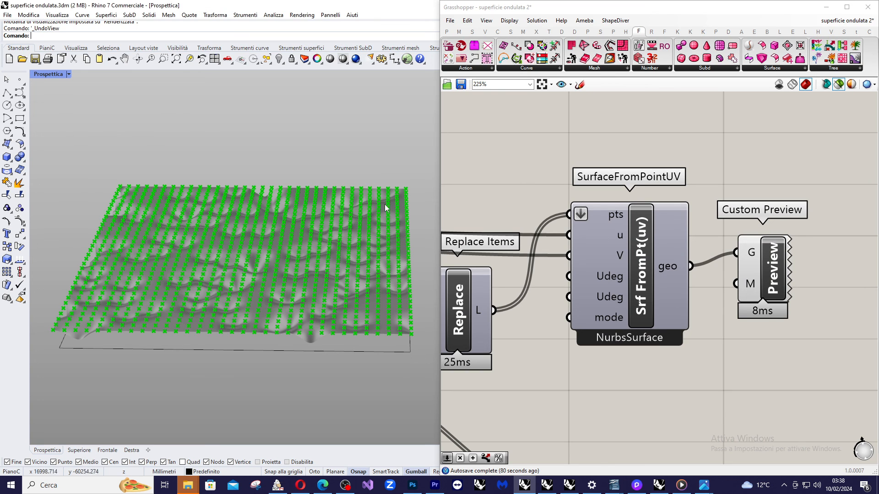
{"action": "left_click", "coordinate": [865, 267]}
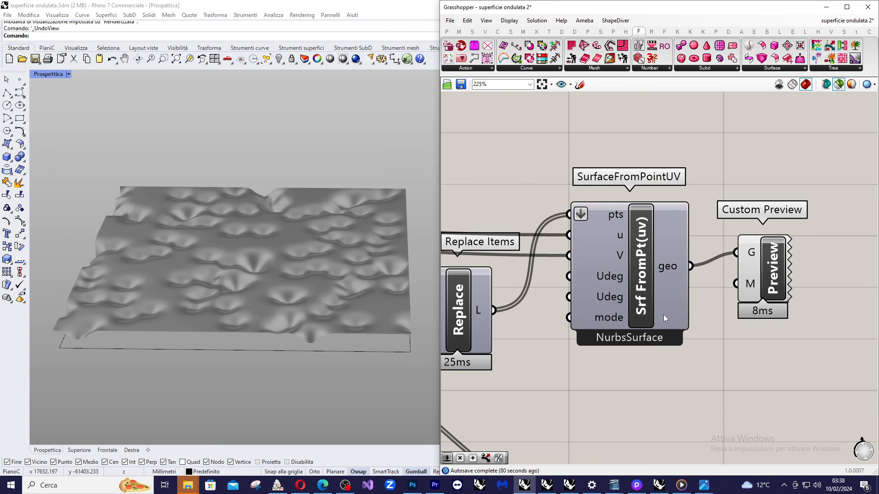
{"action": "right_click", "coordinate": [752, 284]}
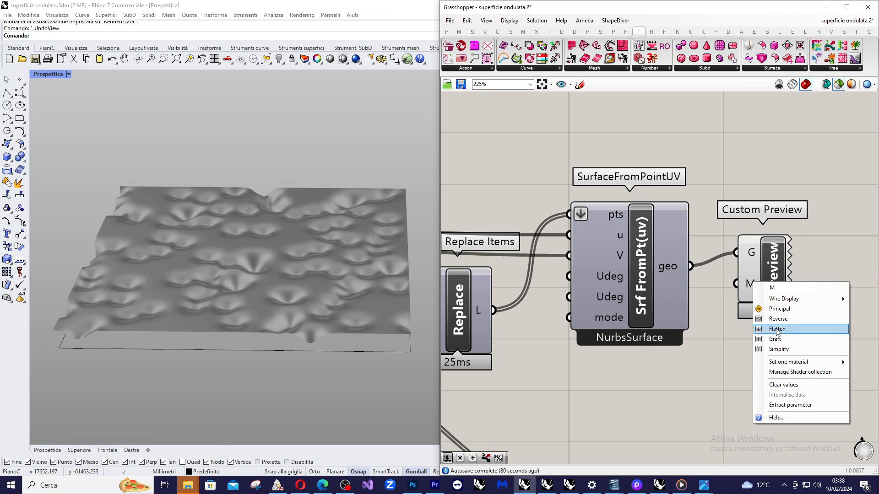
{"action": "mouse_move", "coordinate": [773, 364]}
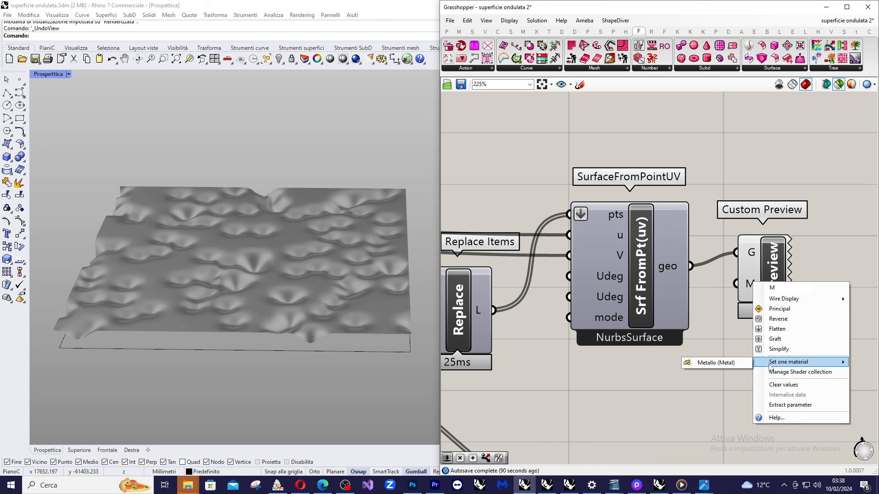
{"action": "left_click", "coordinate": [809, 166]}
Examine the wavy surface from a higher angle in the perspective view alongside the overall definition
{"action": "scroll", "coordinate": [812, 163], "scroll_direction": "down", "scroll_amount": 4}
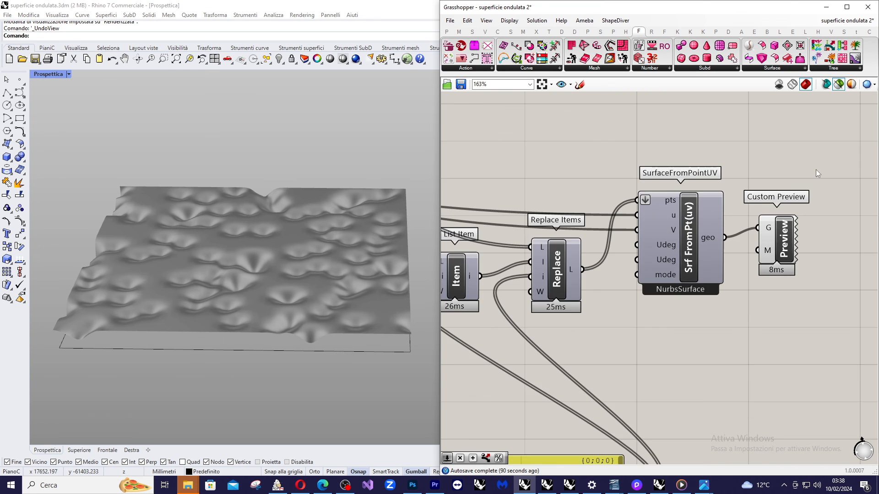
{"action": "scroll", "coordinate": [814, 168], "scroll_direction": "down", "scroll_amount": 2}
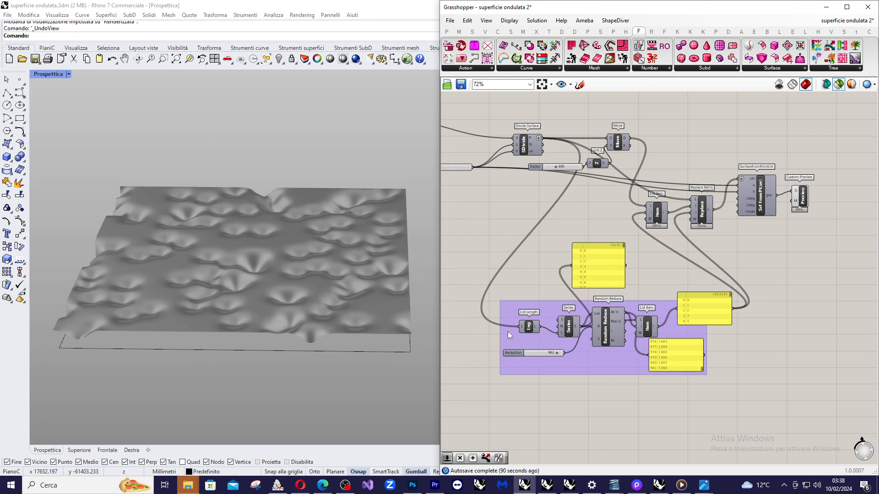
{"action": "right_click_drag", "start_coordinate": [345, 320], "coordinate": [345, 325]}
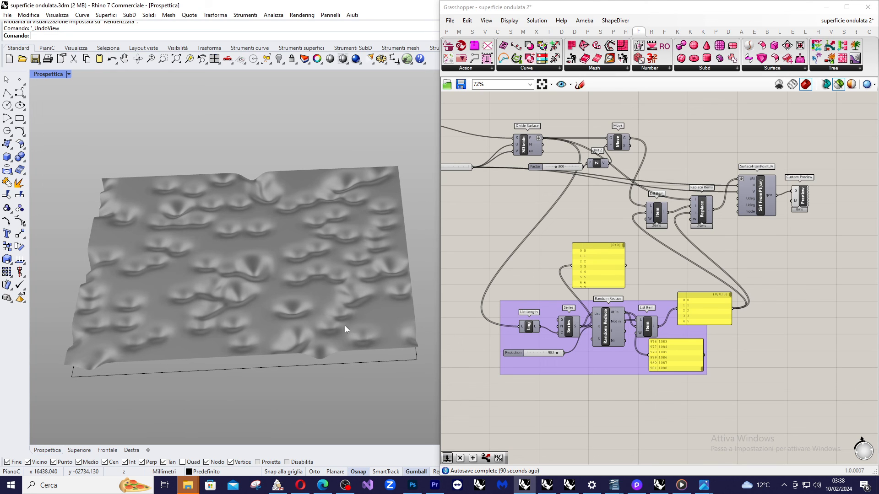